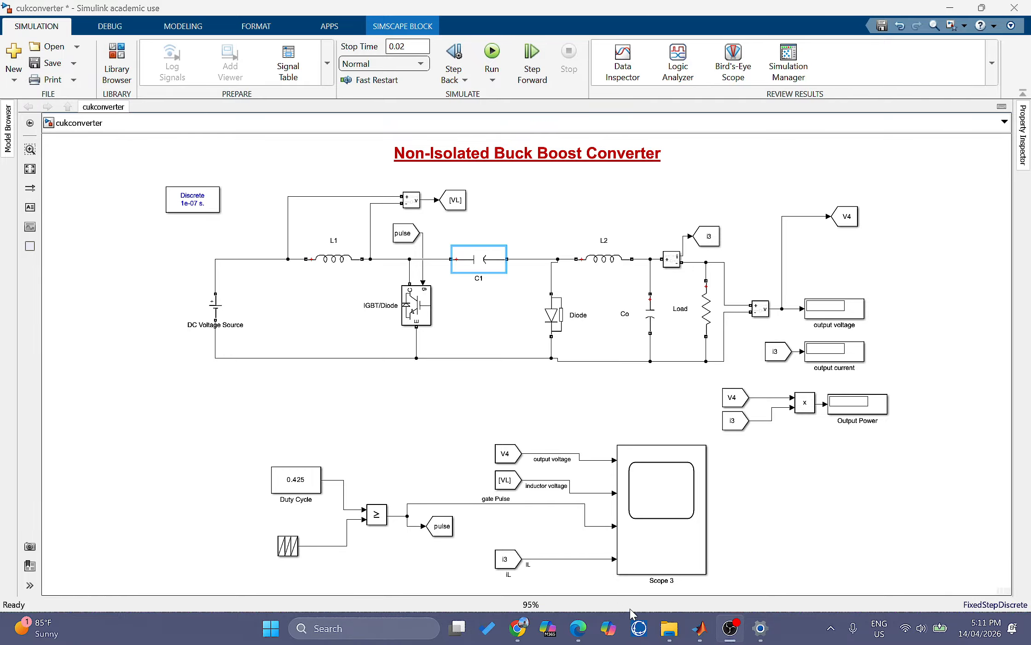
Step: Switch to cuk_converter_report.pdf in the Edge browser and read from the title page through the Introduction
click(581, 578)
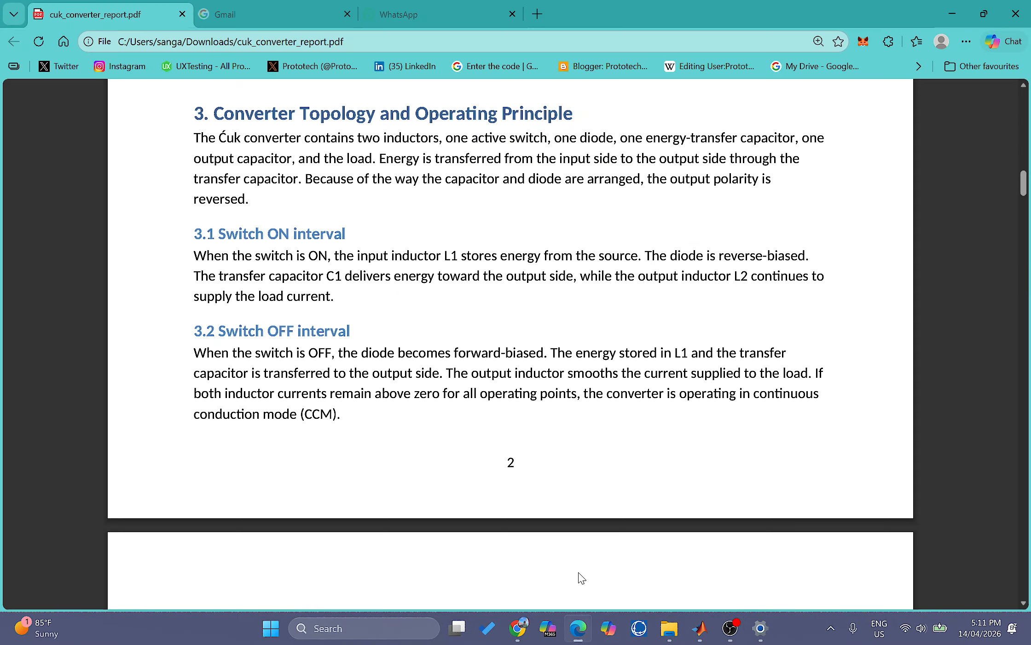
scroll(371, 334, up, 15)
scroll(371, 334, up, 15)
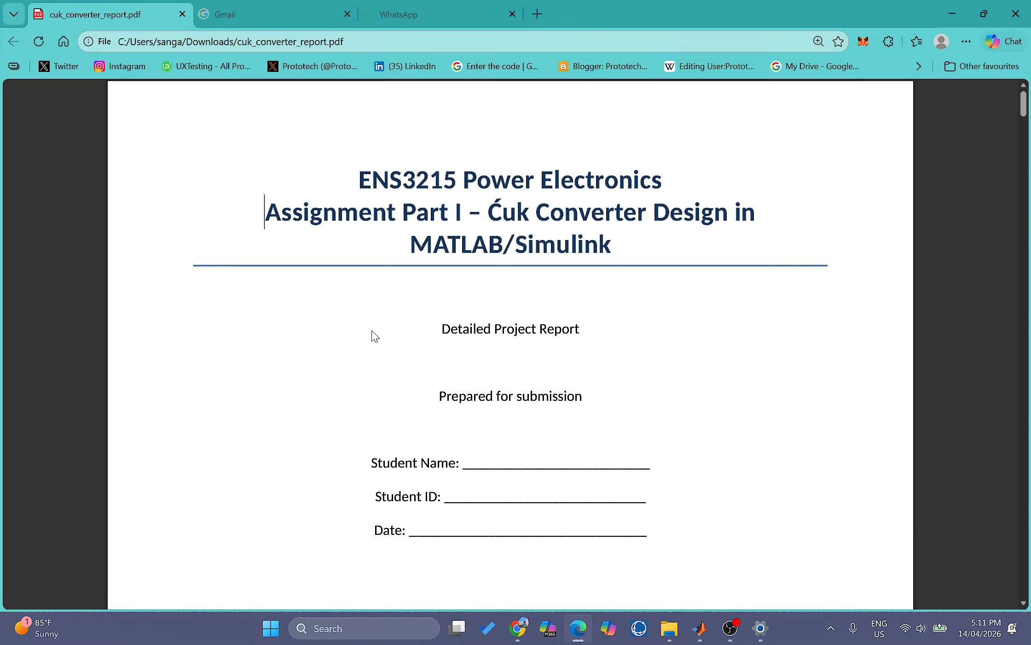
scroll(371, 333, down, 20)
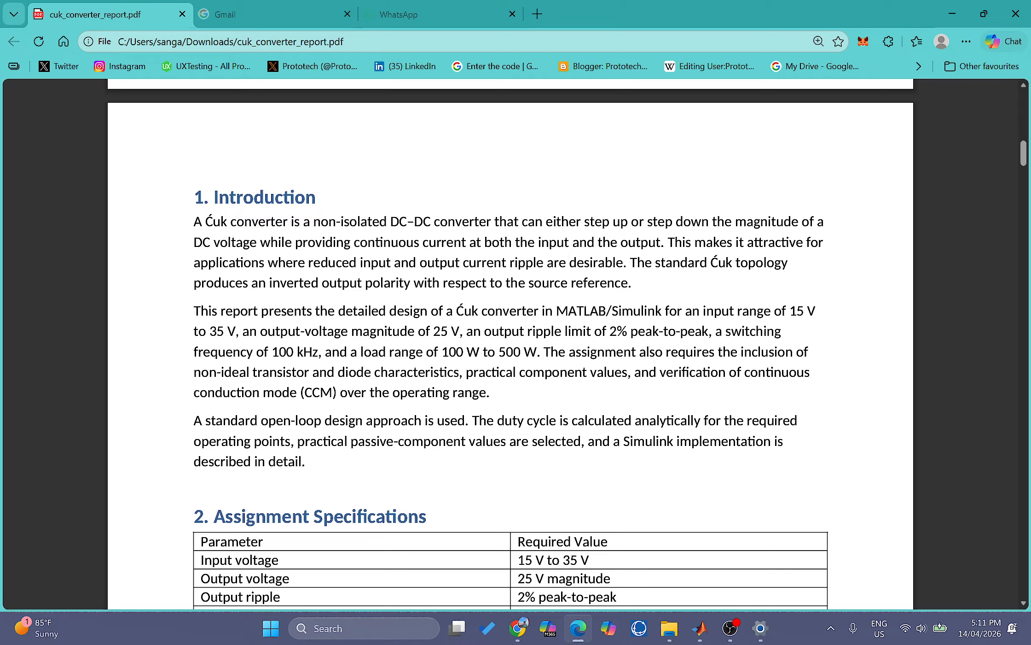
scroll(329, 341, down, 4)
scroll(329, 341, up, 4)
scroll(329, 340, down, 1)
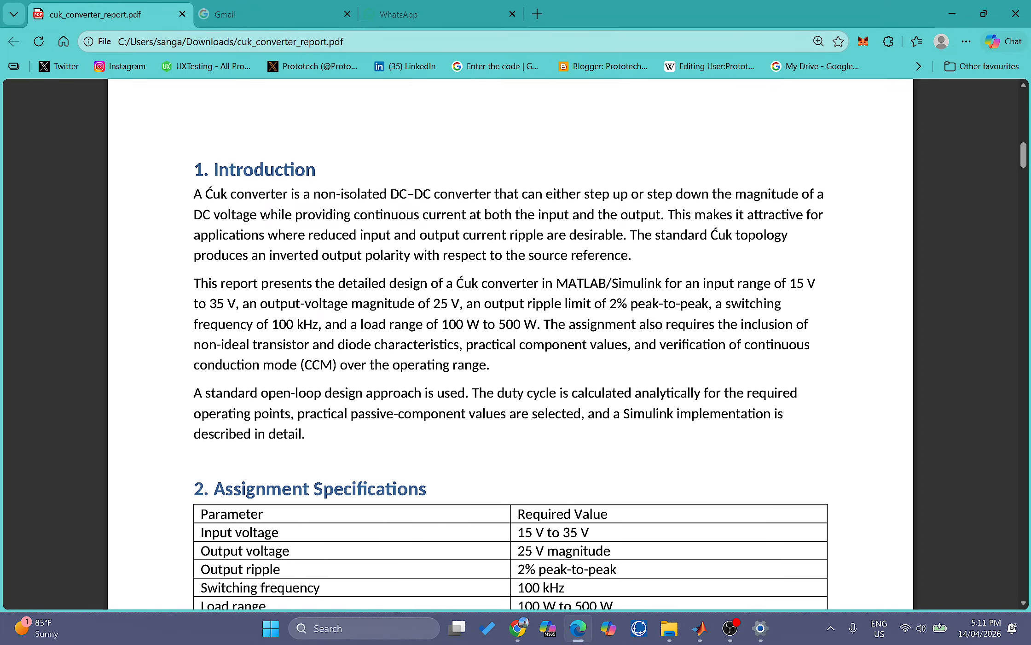
scroll(510, 345, down, 1)
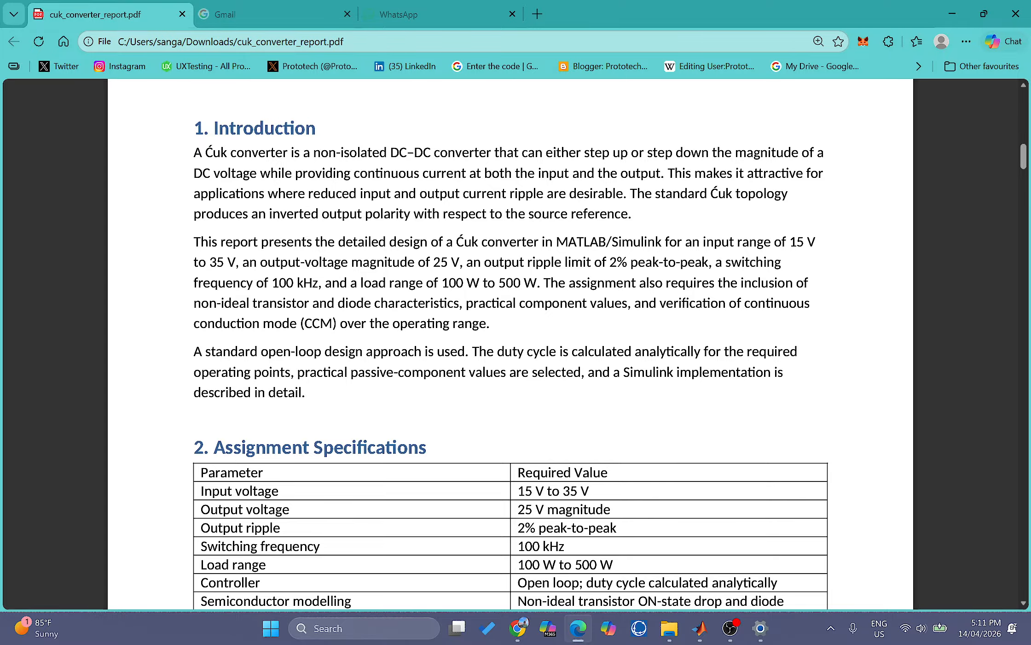
Step: Read the Assignment Specifications table in the report and continue to the Converter Topology section, dismissing the device notification
scroll(362, 316, down, 10)
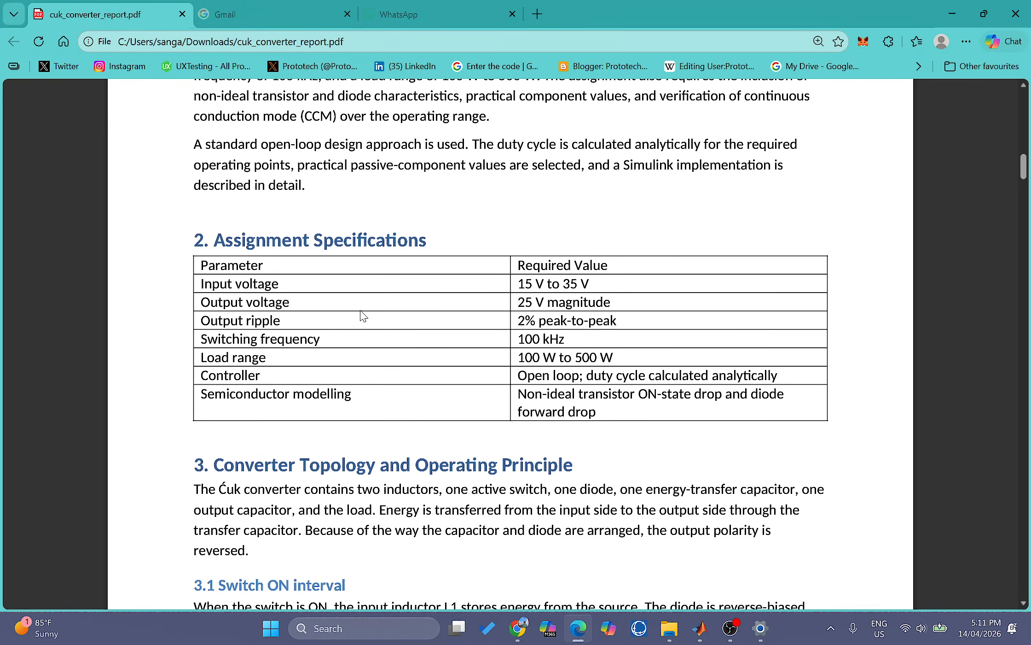
scroll(361, 315, up, 6)
scroll(344, 331, up, 2)
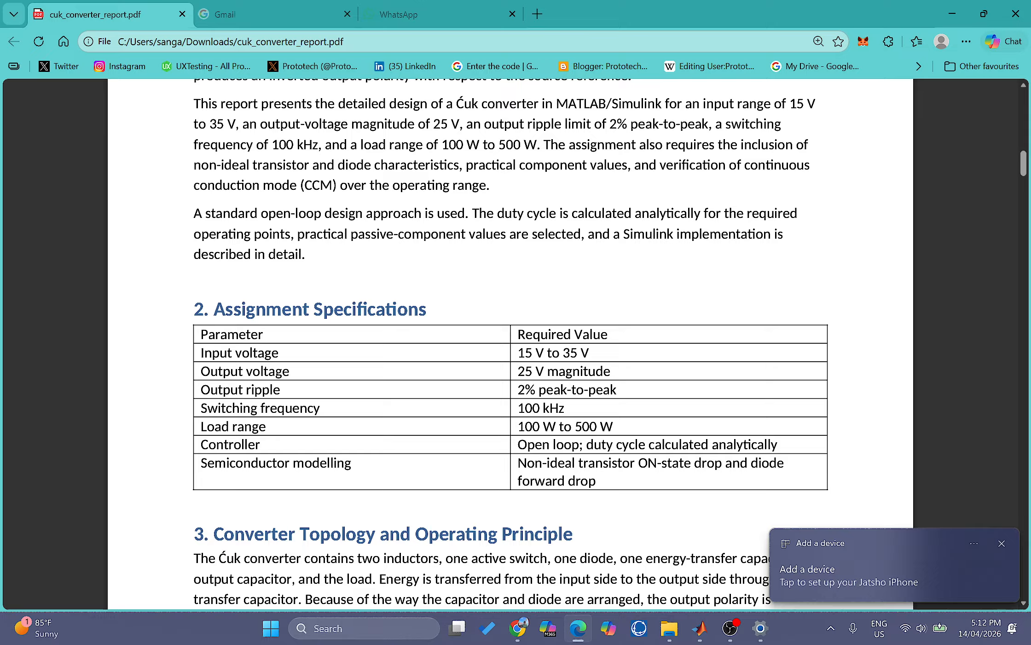
click(1002, 543)
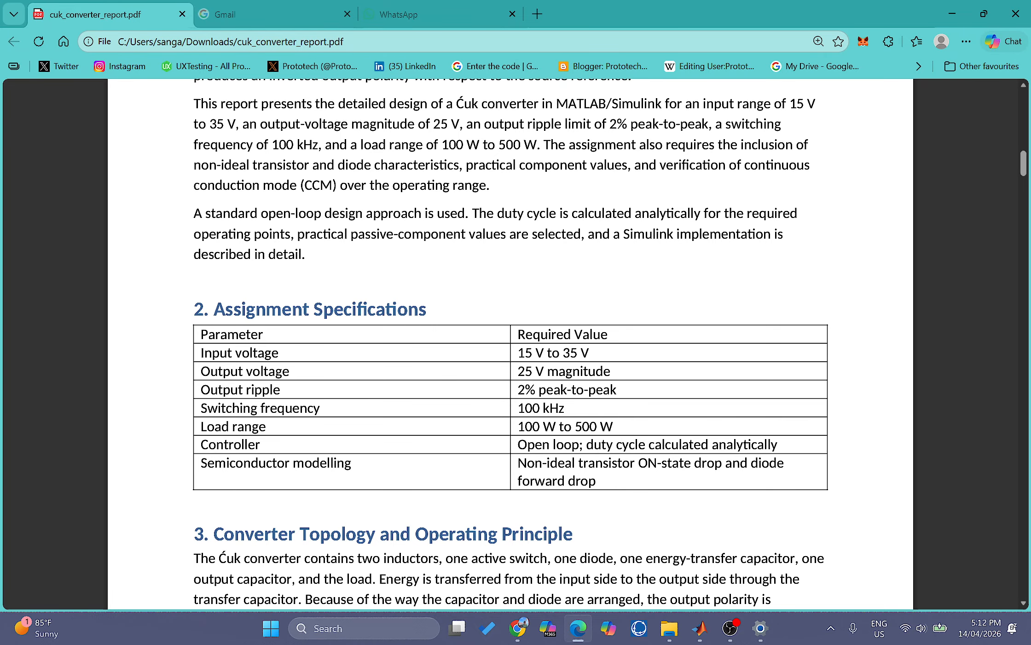
scroll(510, 345, down, 5)
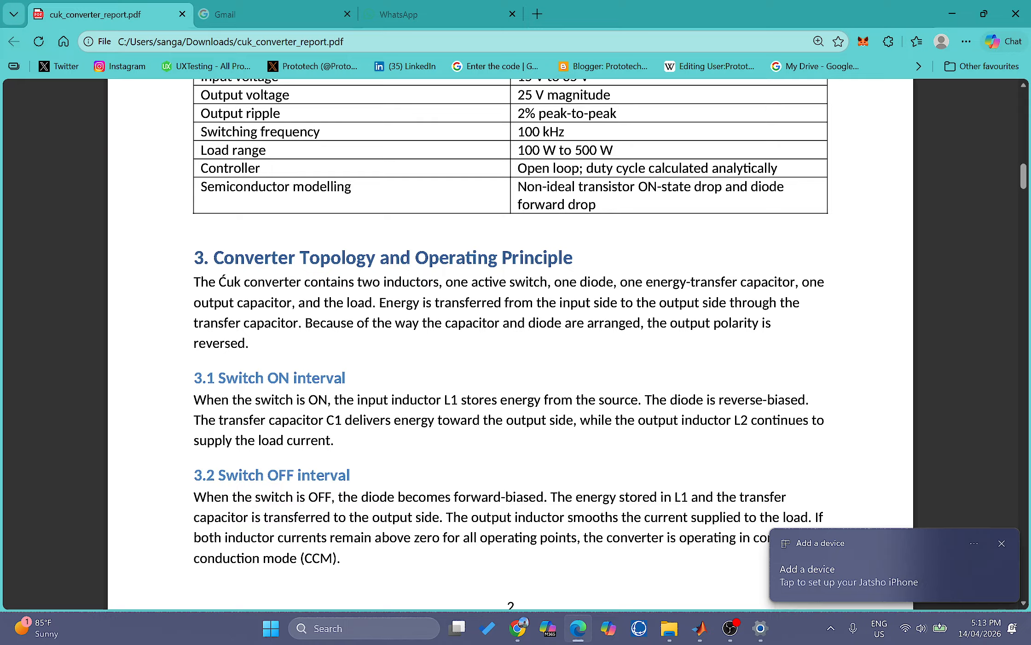
Step: Switch to the cukconverter model in Simulink and examine inductors L1 and L2, capacitor C1, the IGBT/Diode switch and the Diode
mouse_move(699, 627)
click(706, 576)
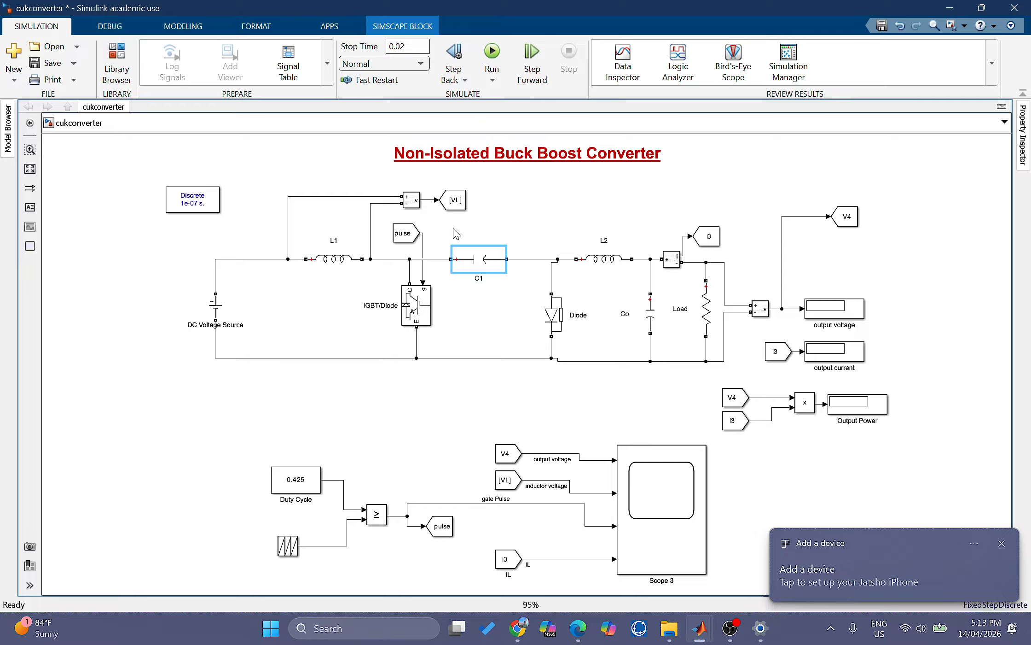
click(389, 398)
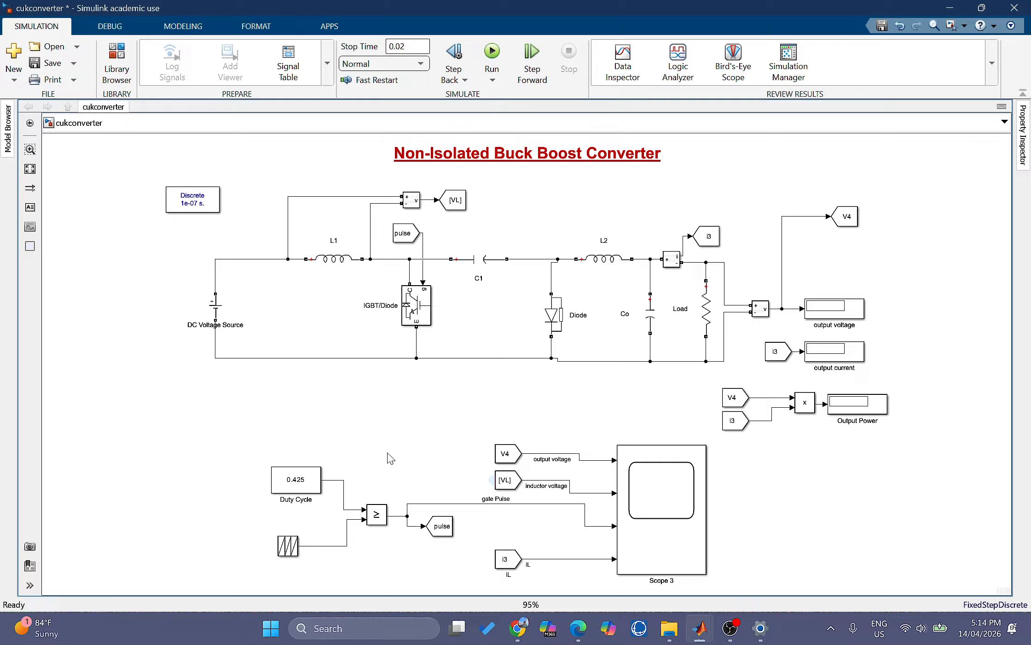
click(332, 260)
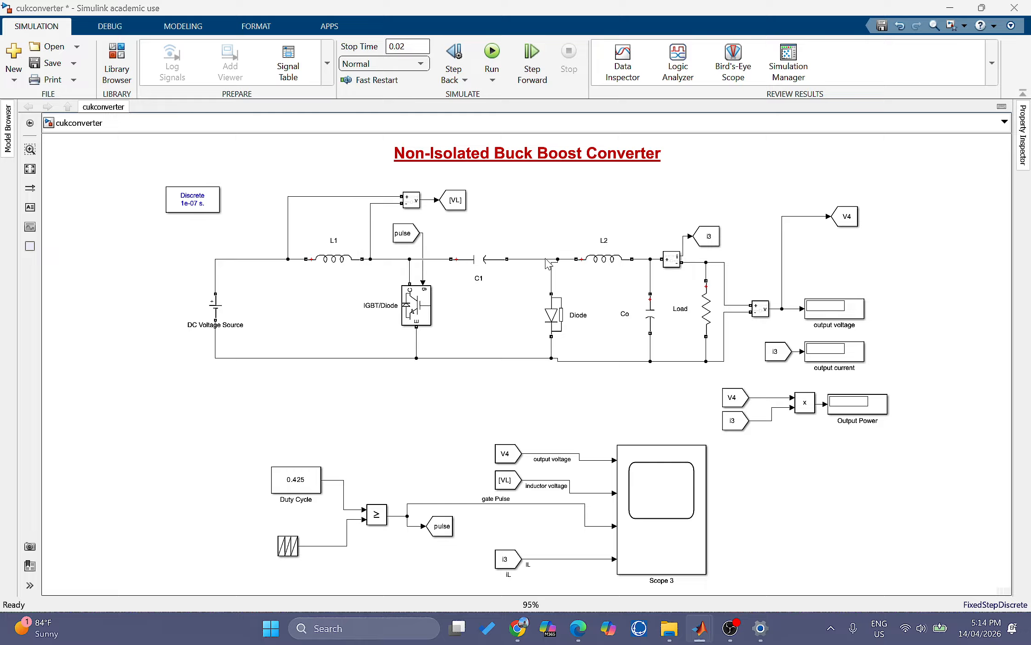
click(619, 270)
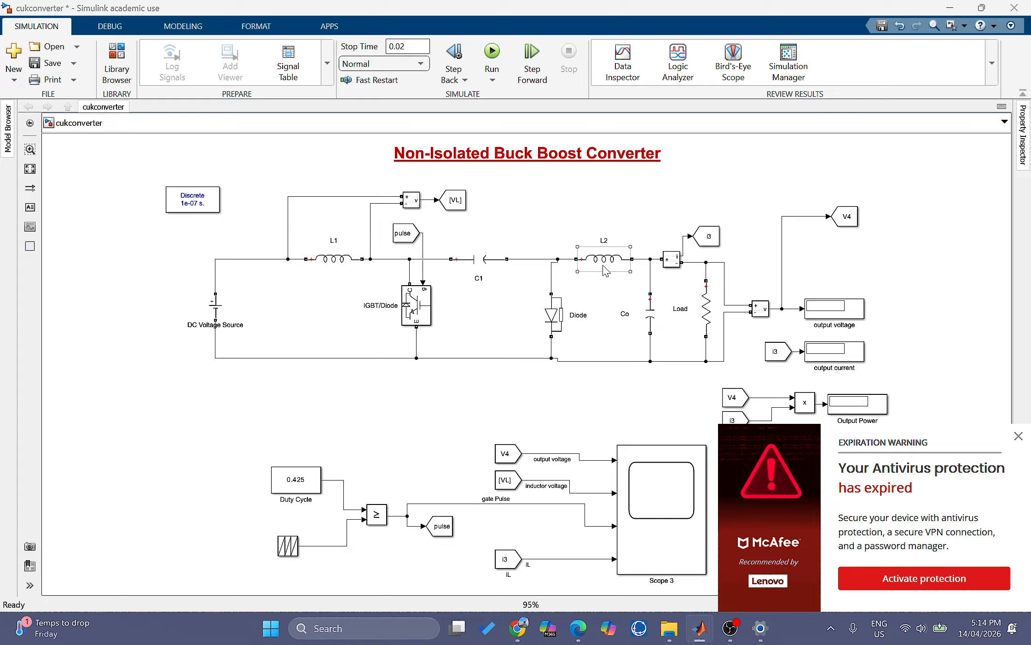
click(487, 260)
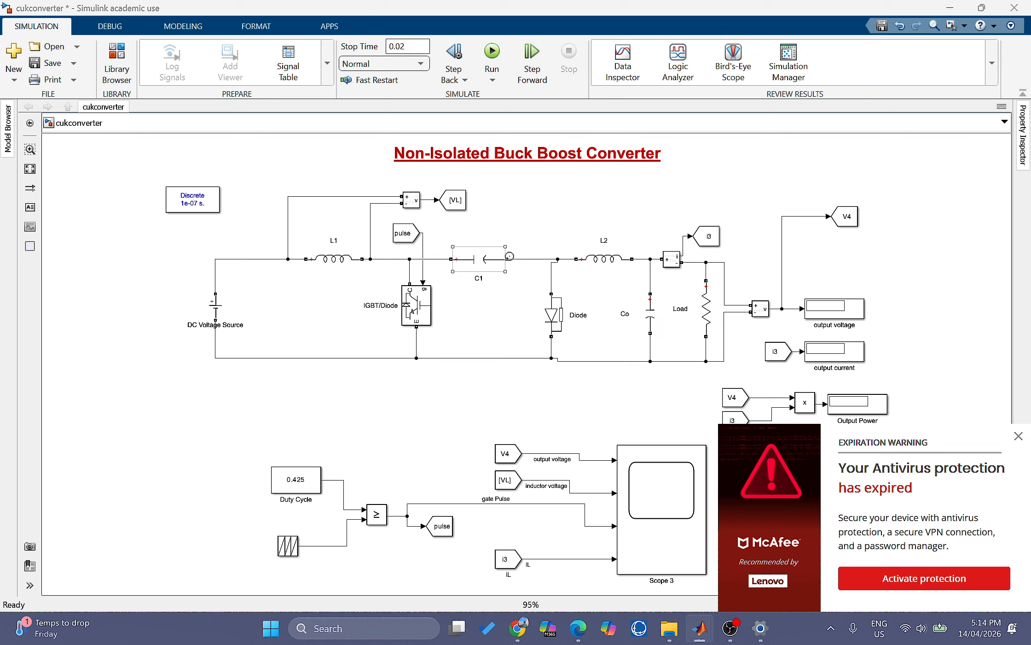
click(531, 306)
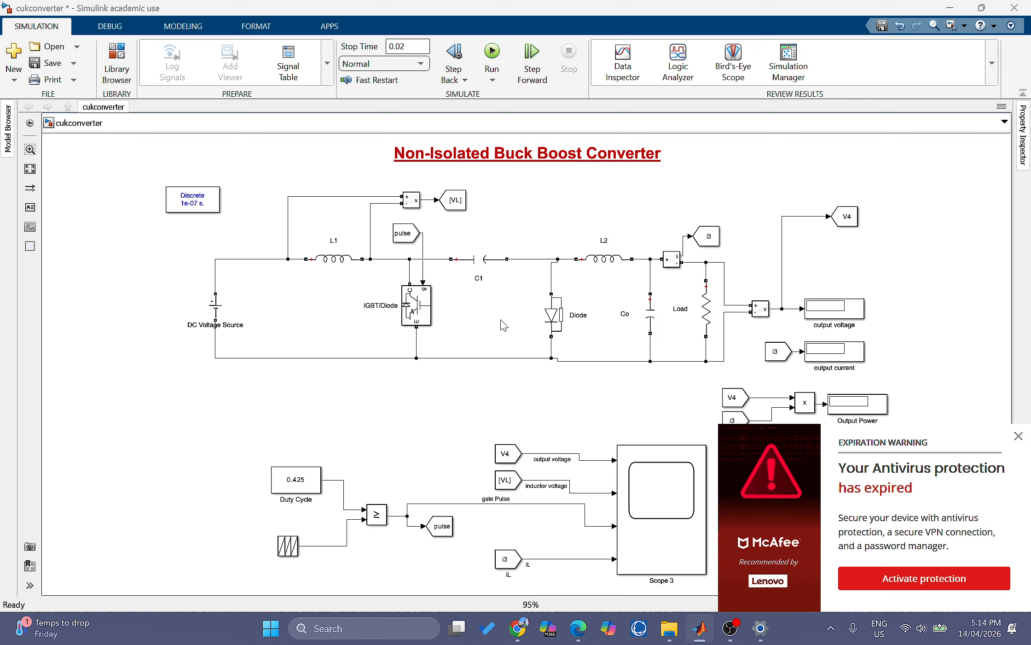
click(420, 321)
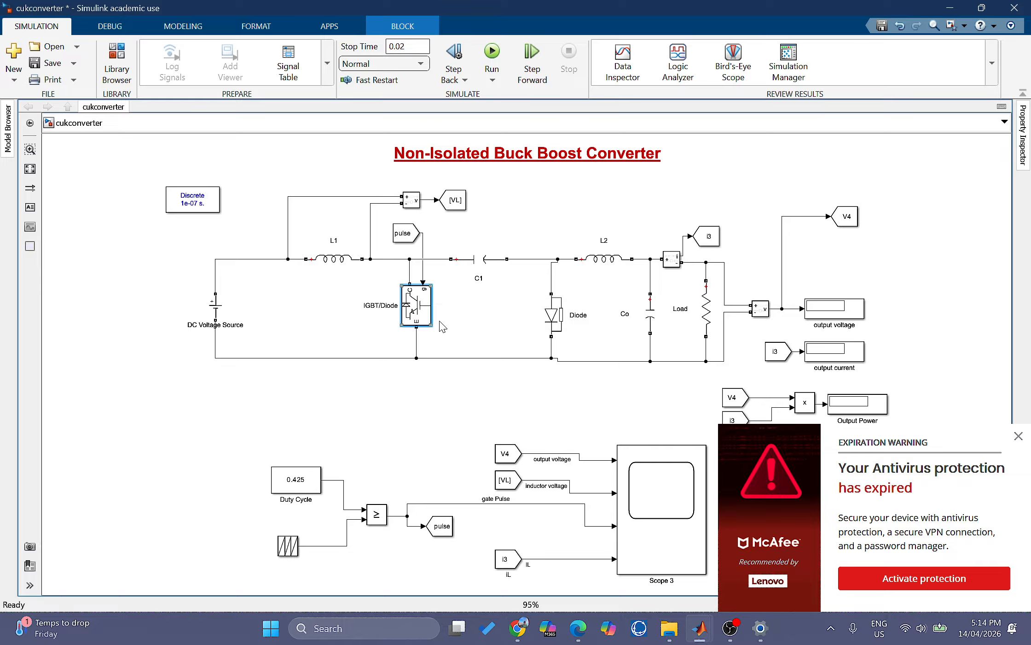
click(552, 313)
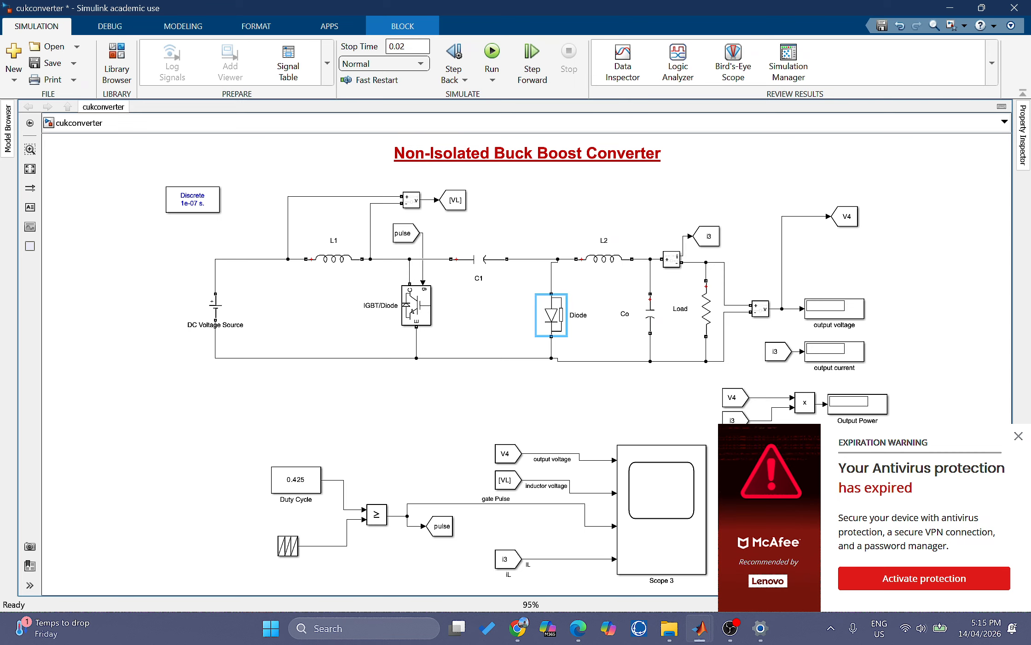
Step: Return to the PDF report in Edge, close the antivirus pop-up, and highlight the two-inductors phrase and the reversed output polarity sentence in section 3
click(578, 628)
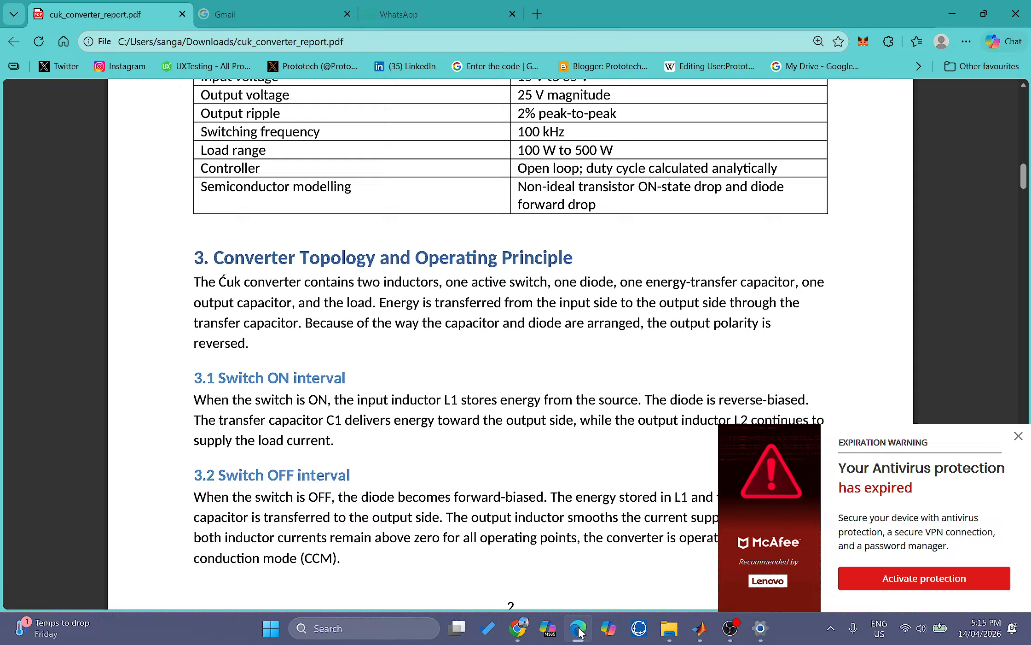
click(1016, 435)
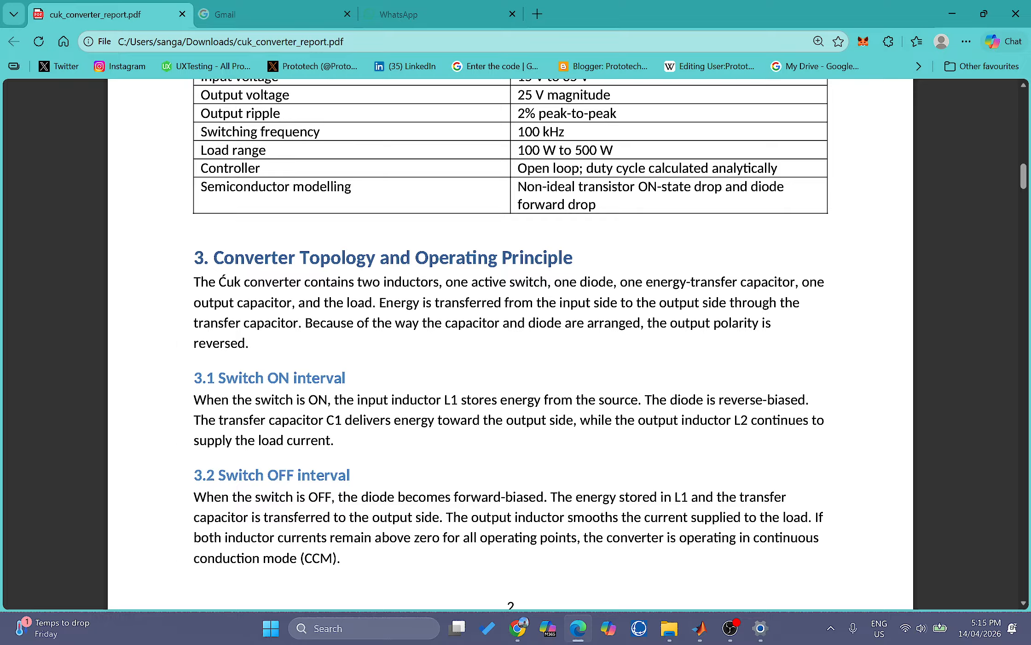
drag(356, 282, 434, 283)
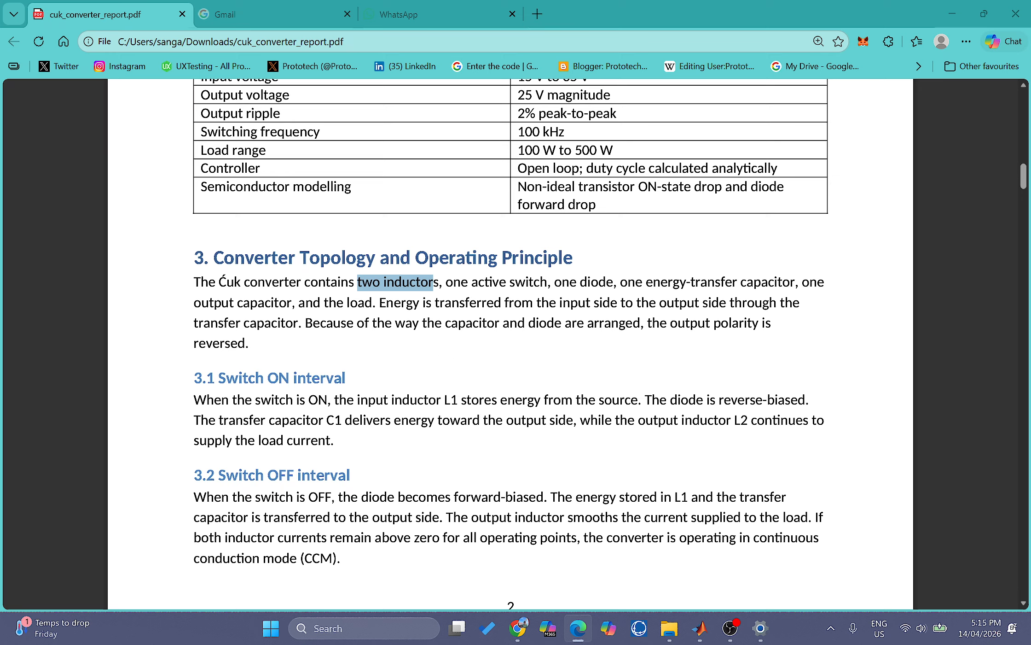
drag(304, 323, 295, 346)
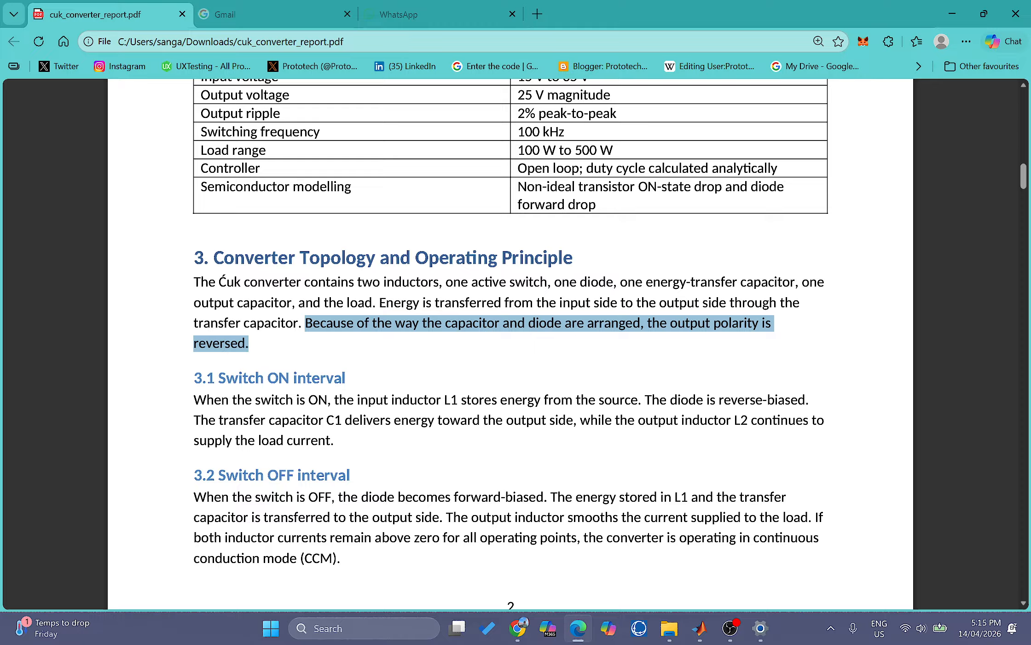
click(159, 130)
click(397, 362)
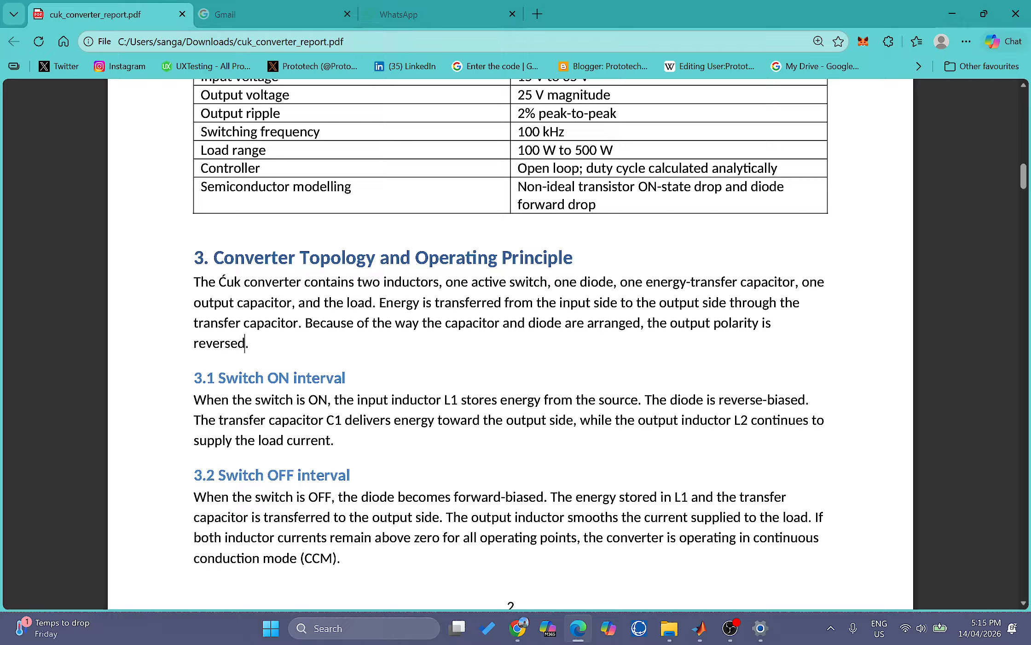
Step: Read the Switch ON and Switch OFF interval descriptions and the Main Design Equations in section 4 of the report
scroll(244, 205, down, 5)
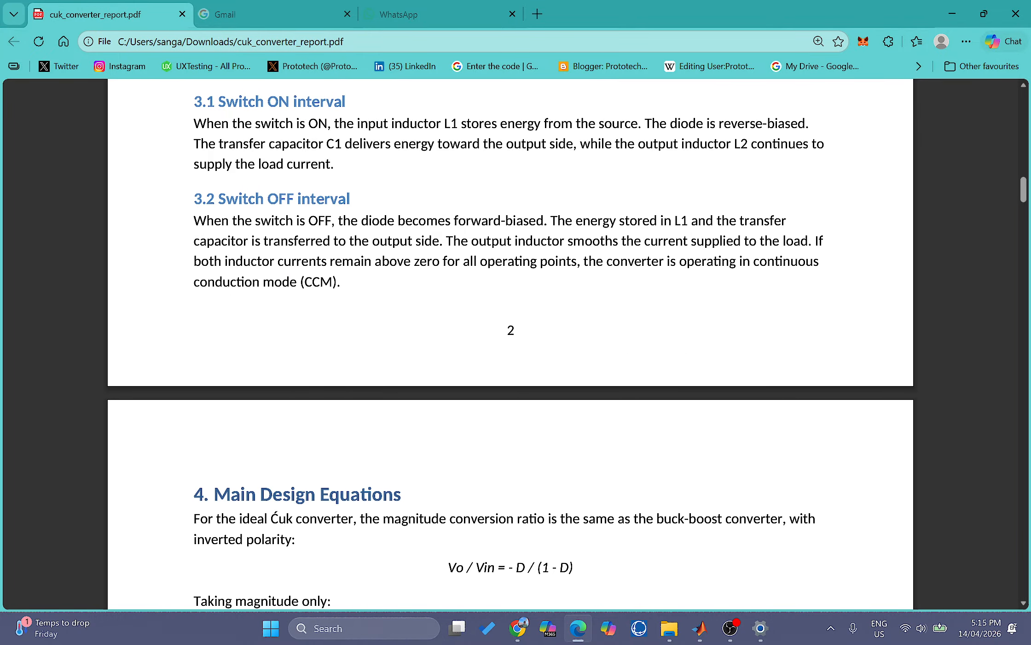
scroll(245, 136, up, 1)
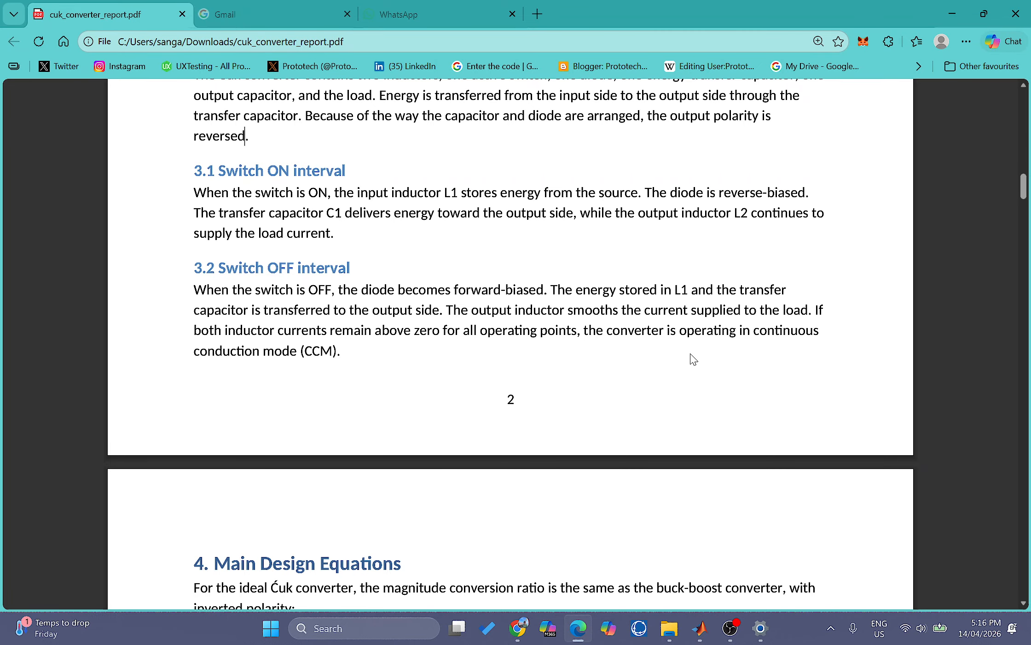
scroll(389, 467, down, 1)
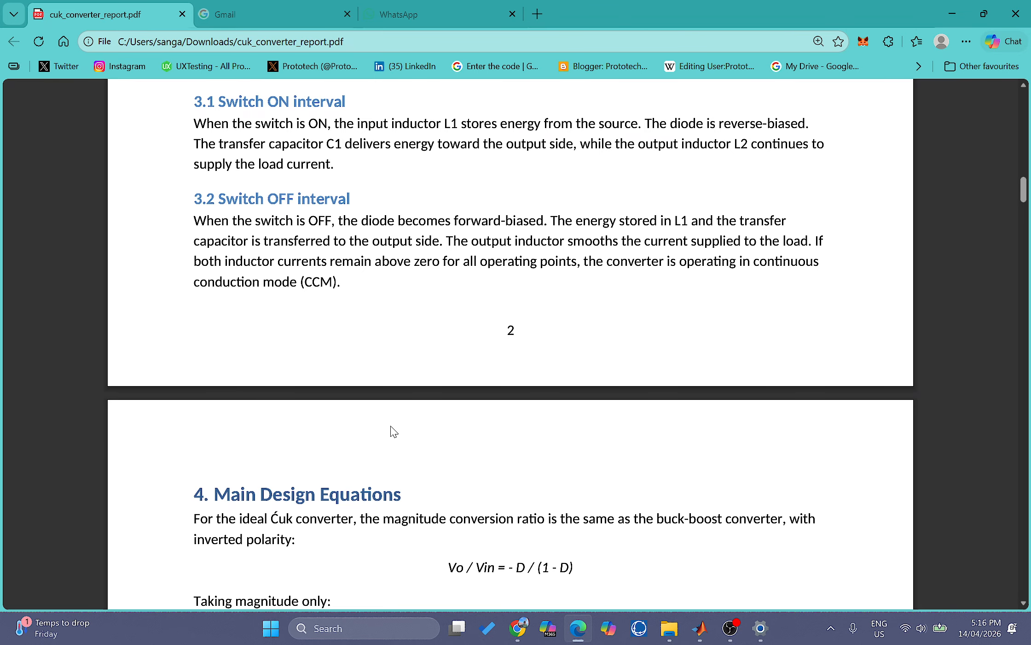
scroll(391, 430, down, 3)
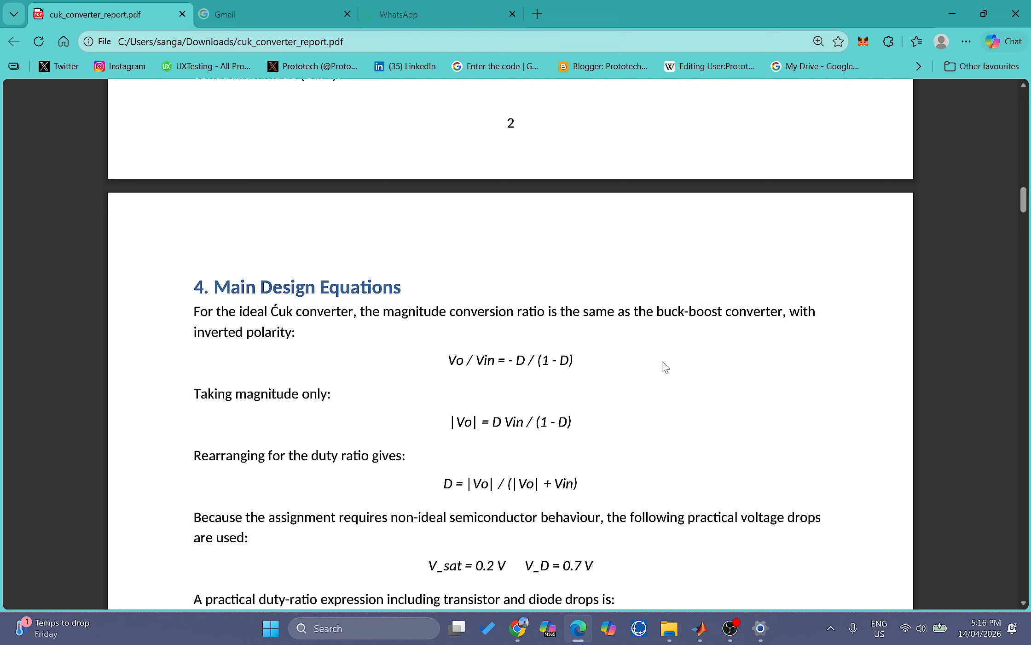
scroll(631, 413, down, 2)
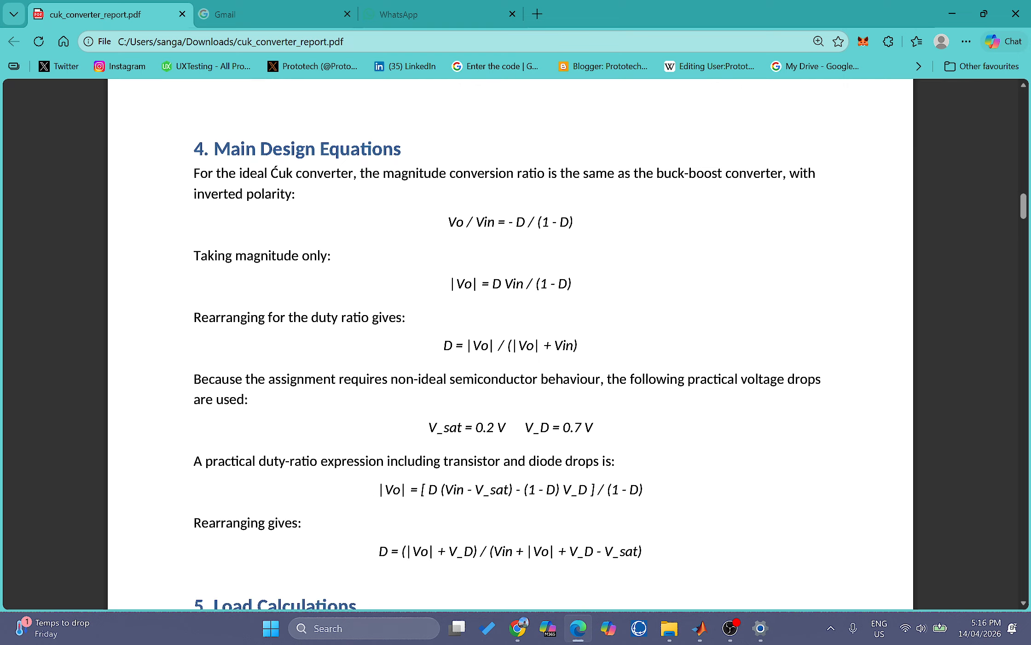
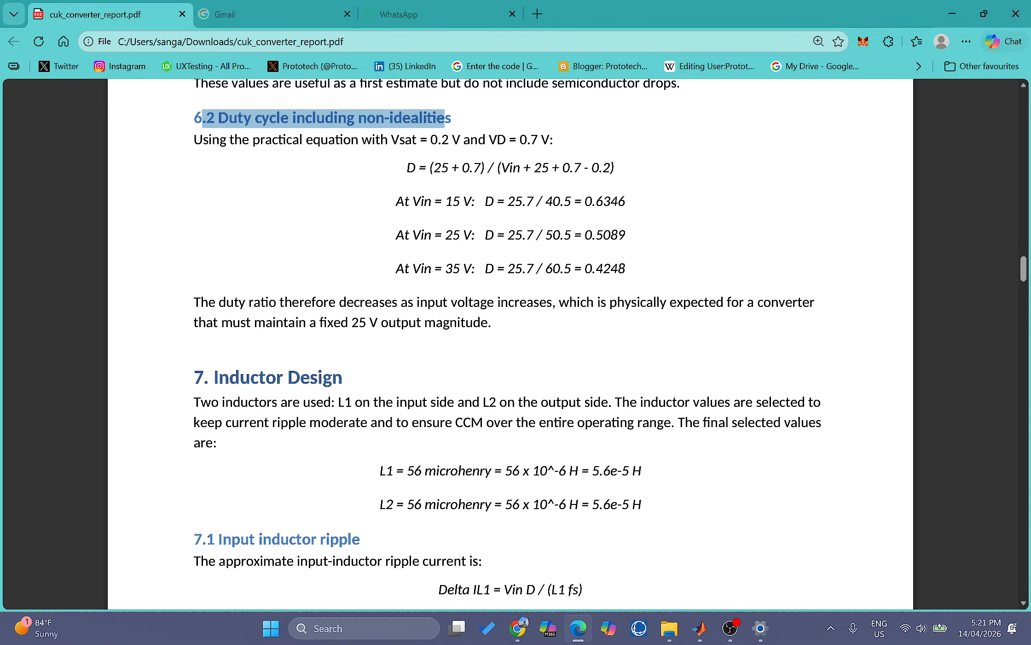
Step: Read the duty-ratio conclusion, highlighting the fixed 25 V output, and the Inductor Design section with its input and output ripple calculations
scroll(588, 417, down, 3)
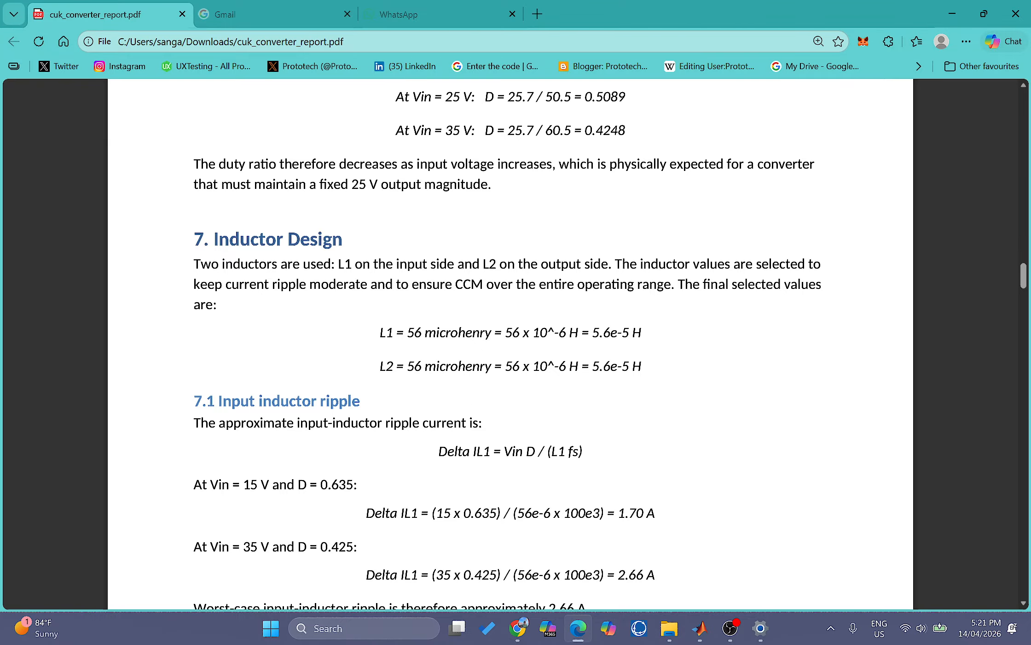
drag(317, 184, 410, 185)
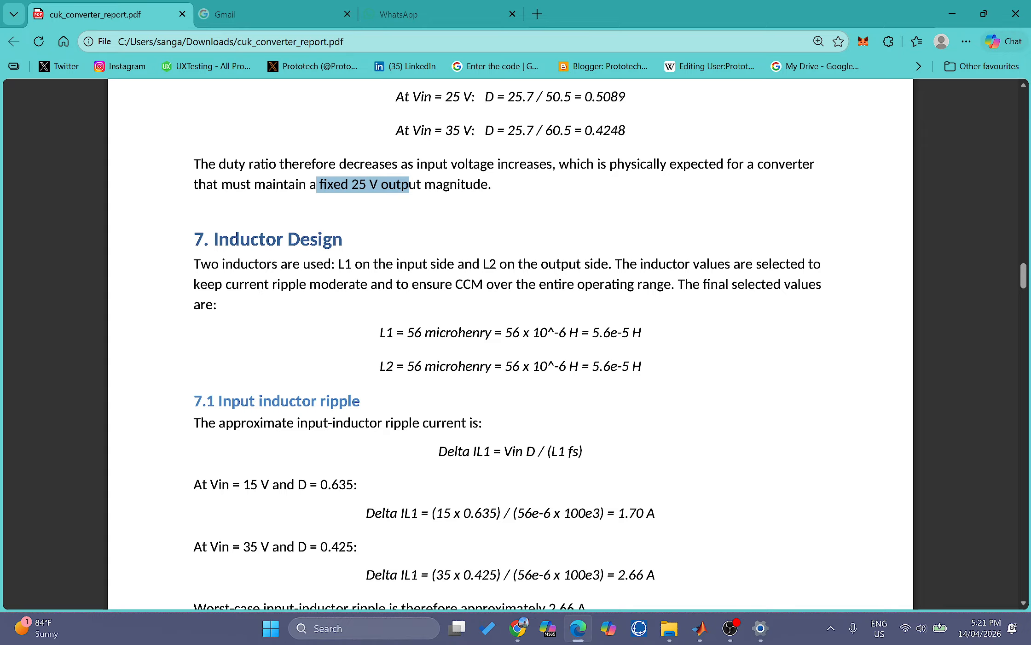
scroll(441, 334, down, 2)
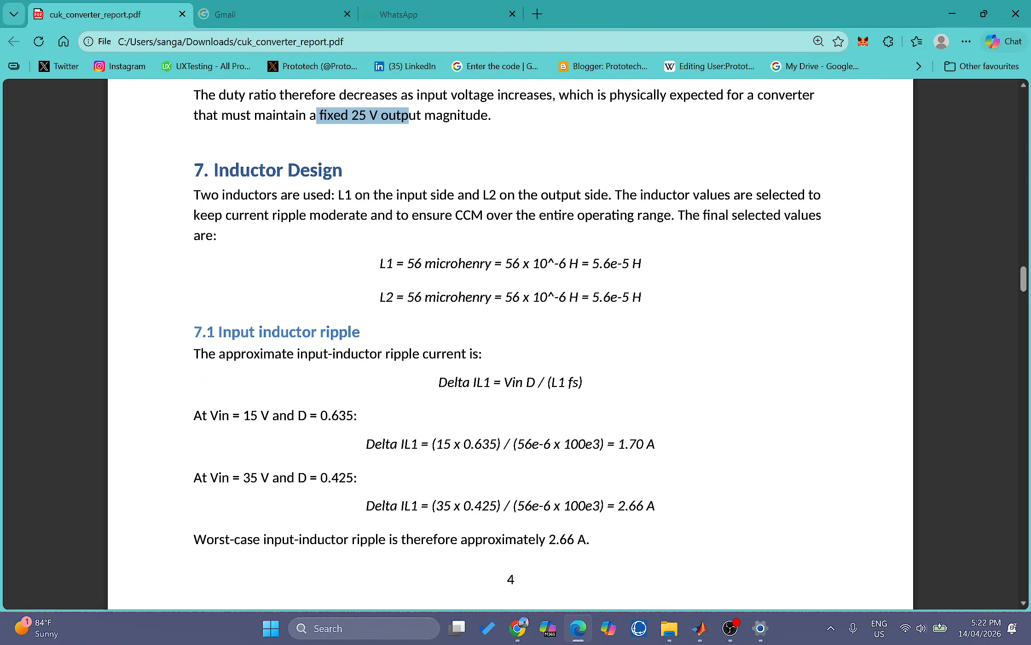
scroll(511, 326, down, 3)
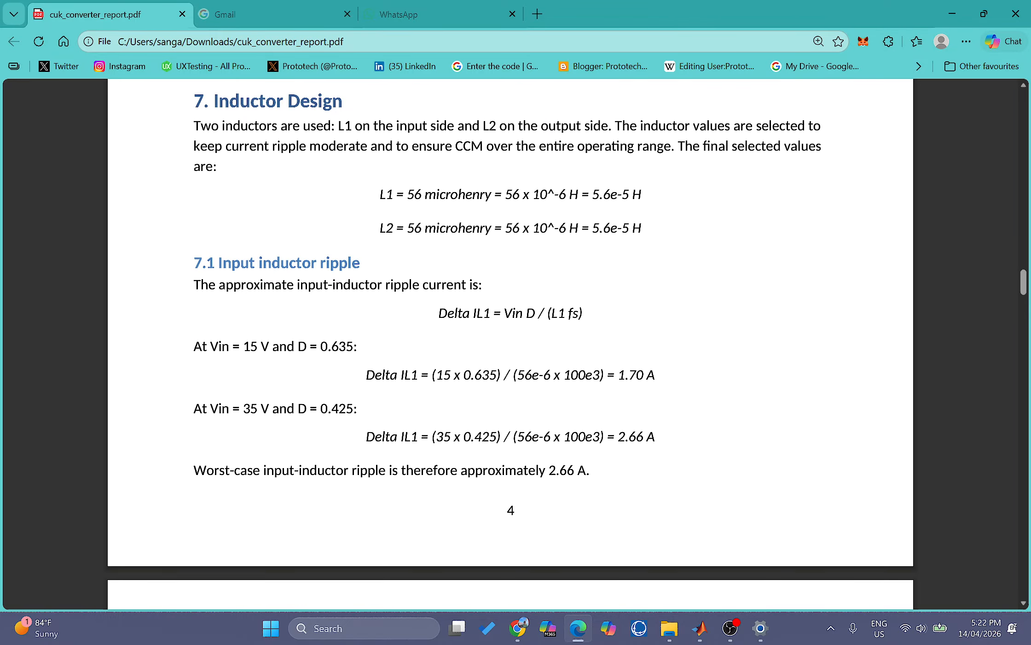
scroll(483, 260, down, 3)
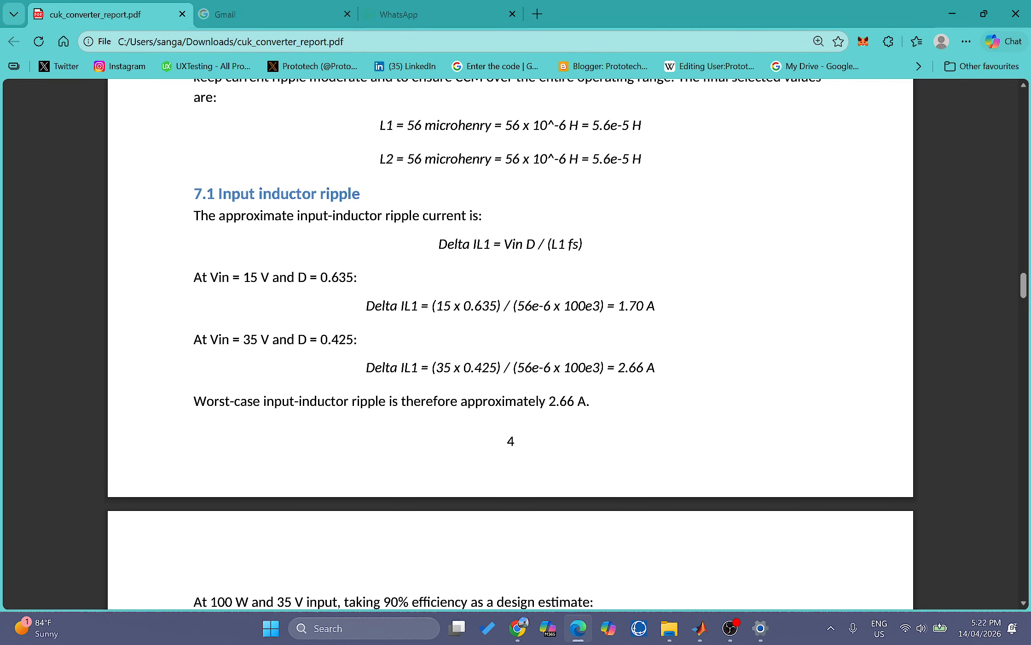
scroll(430, 277, down, 3)
scroll(379, 302, down, 12)
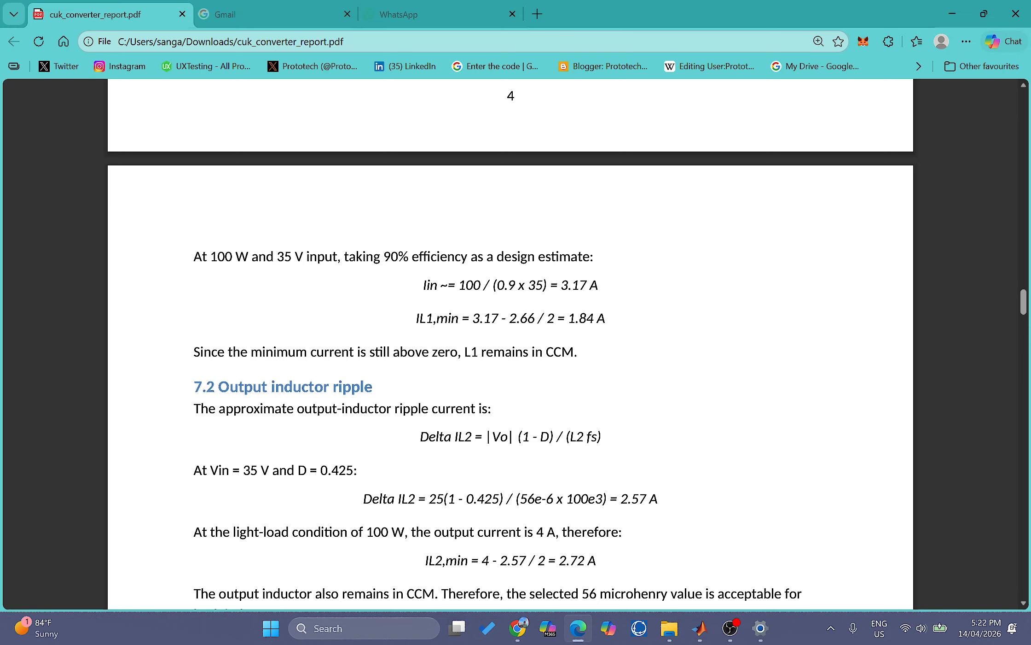
scroll(510, 344, down, 6)
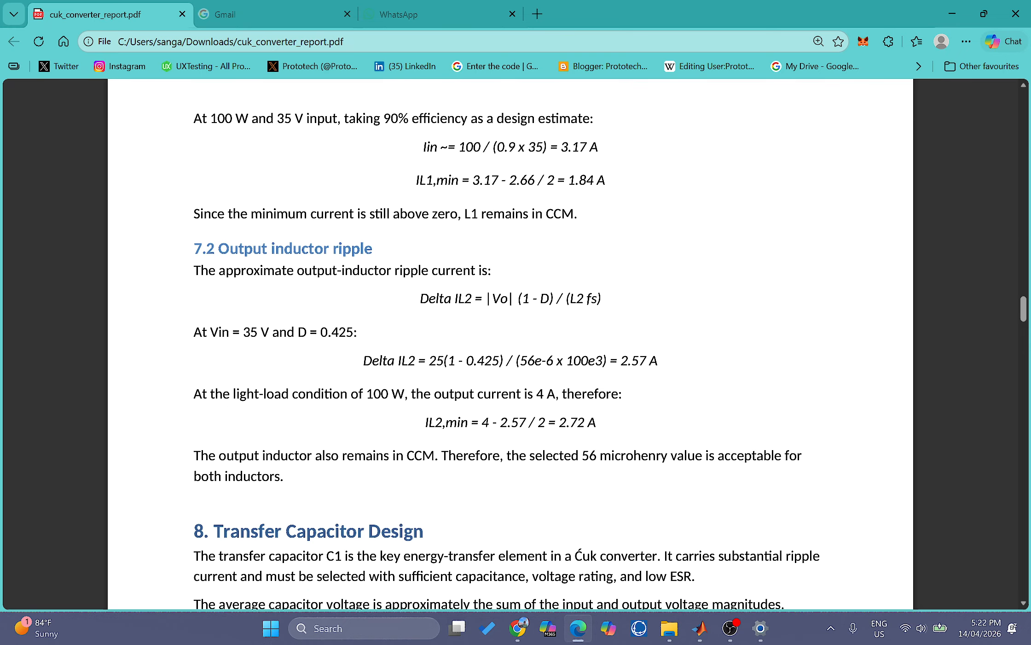
Step: Read the output inductor ripple calculation, the Transfer Capacitor Design and the Output Capacitor Design sections of the report
scroll(510, 344, down, 12)
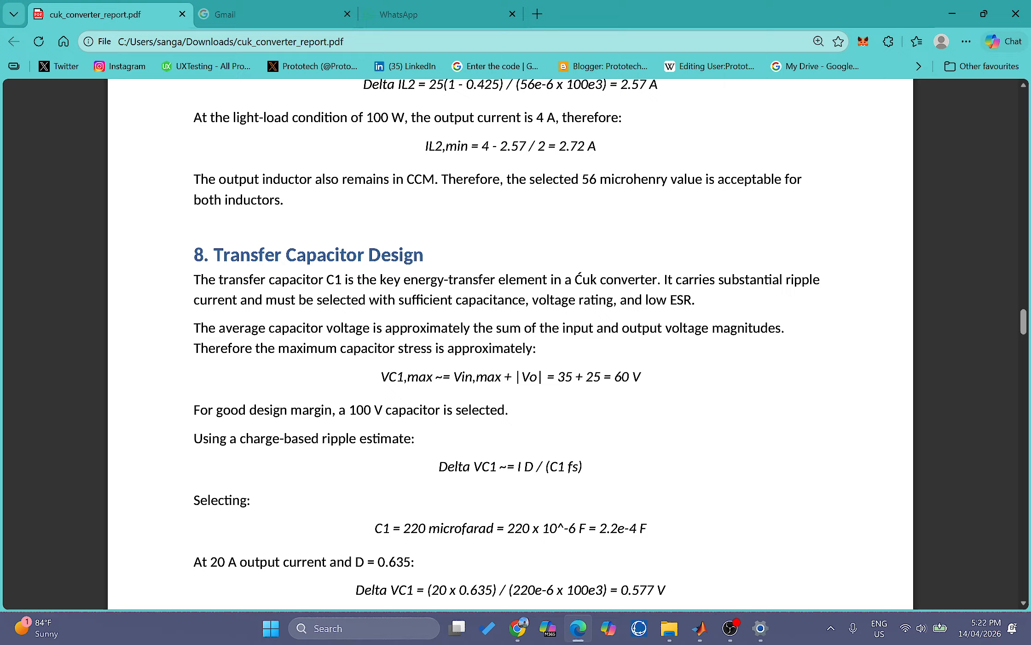
scroll(449, 306, down, 19)
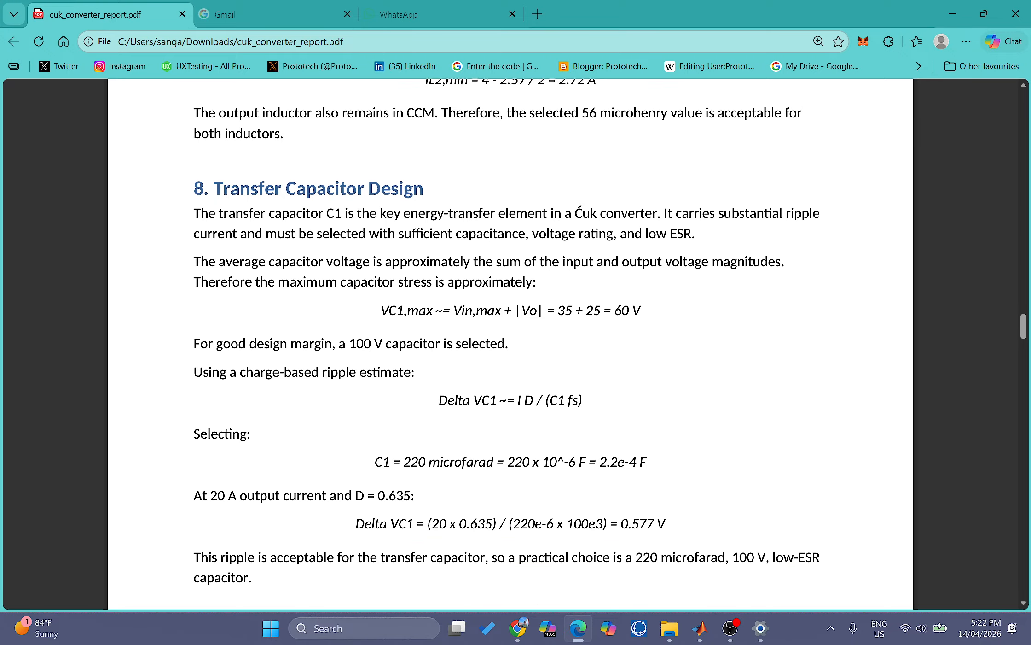
scroll(477, 381, down, 8)
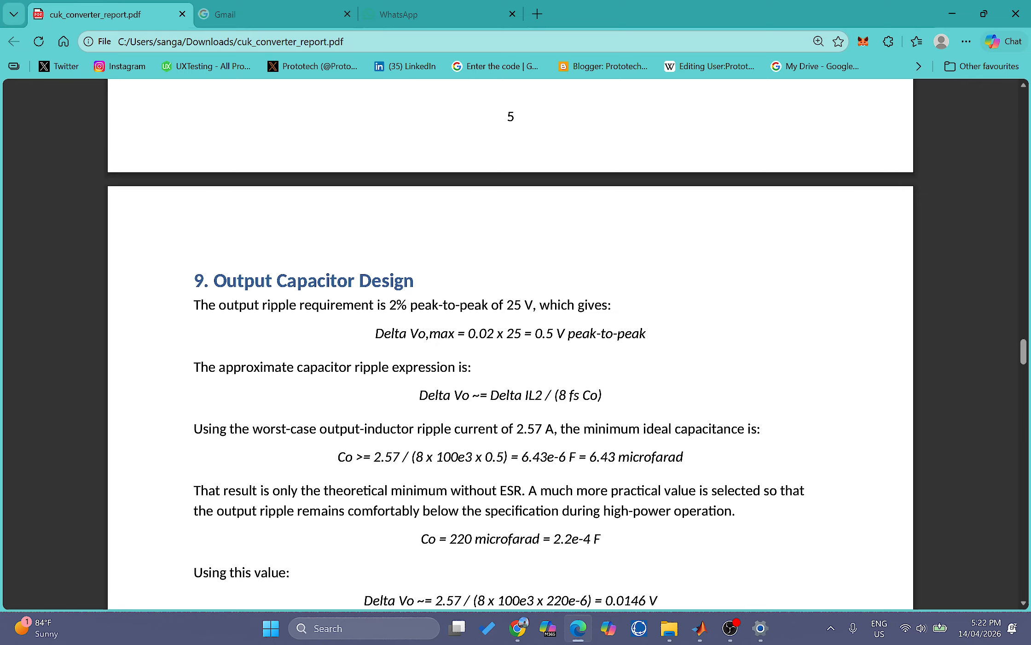
scroll(510, 353, down, 6)
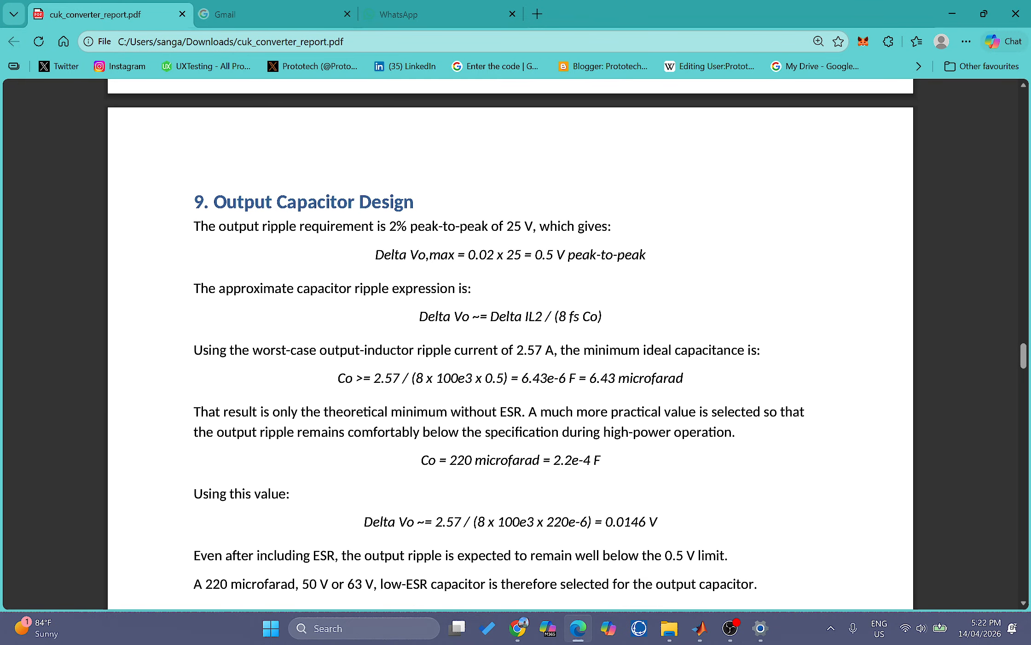
scroll(511, 345, down, 6)
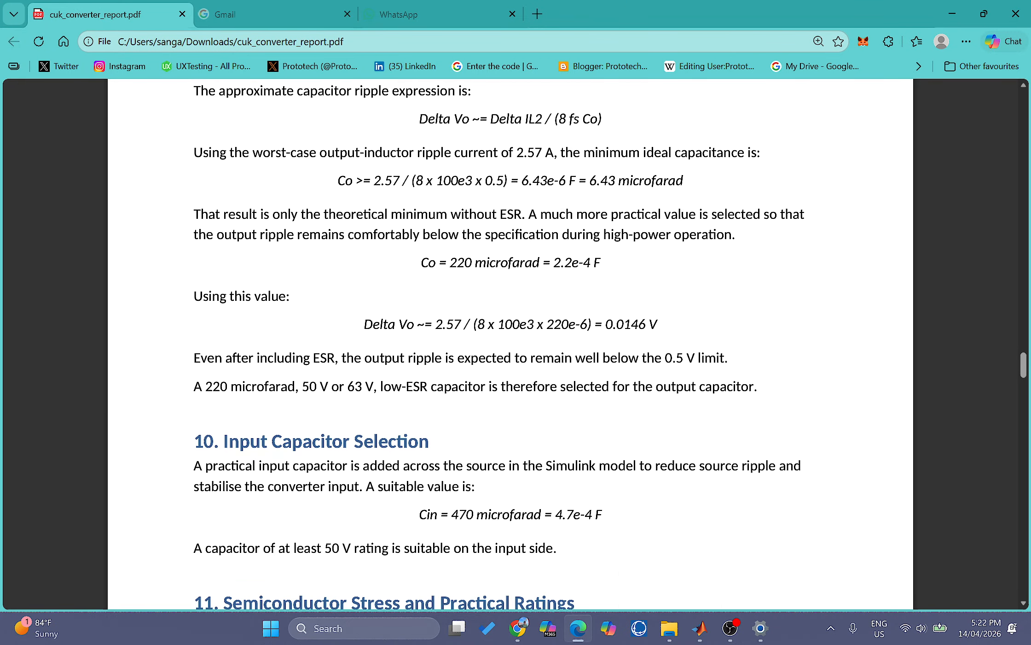
Step: Read section 10, Input Capacitor Selection, and section 11, Semiconductor Stress and Practical Ratings
scroll(510, 344, down, 9)
scroll(510, 345, down, 3)
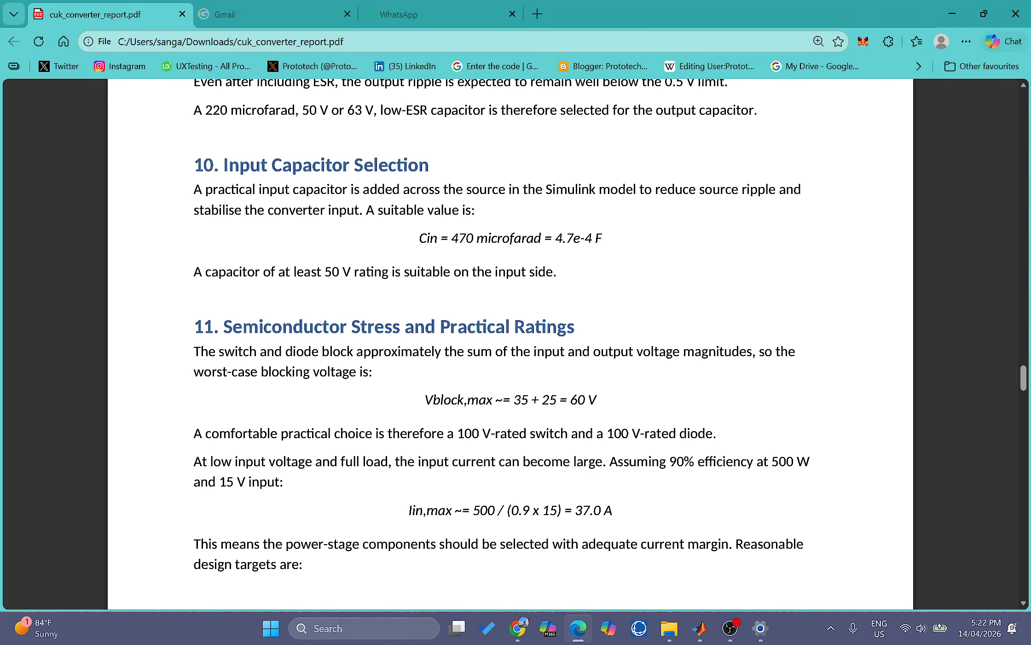
scroll(511, 344, down, 3)
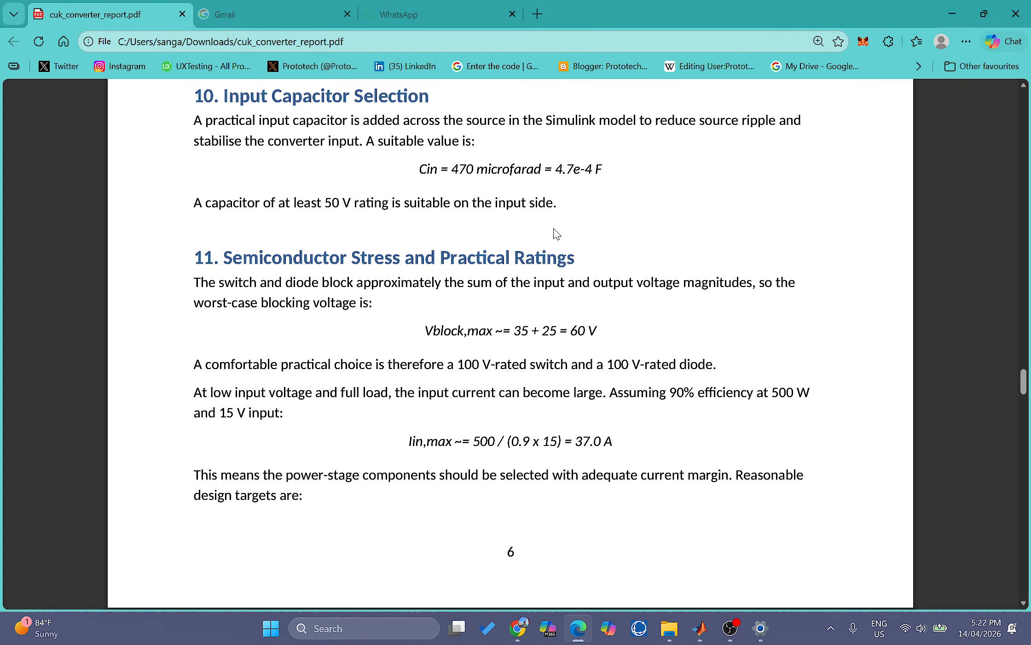
scroll(511, 345, up, 3)
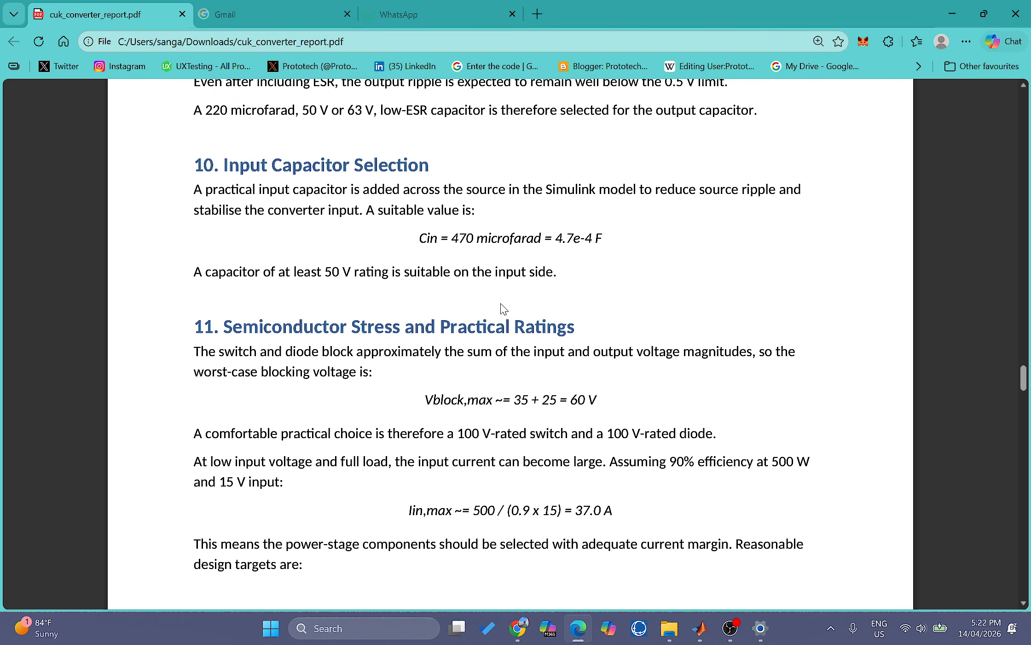
scroll(502, 309, down, 6)
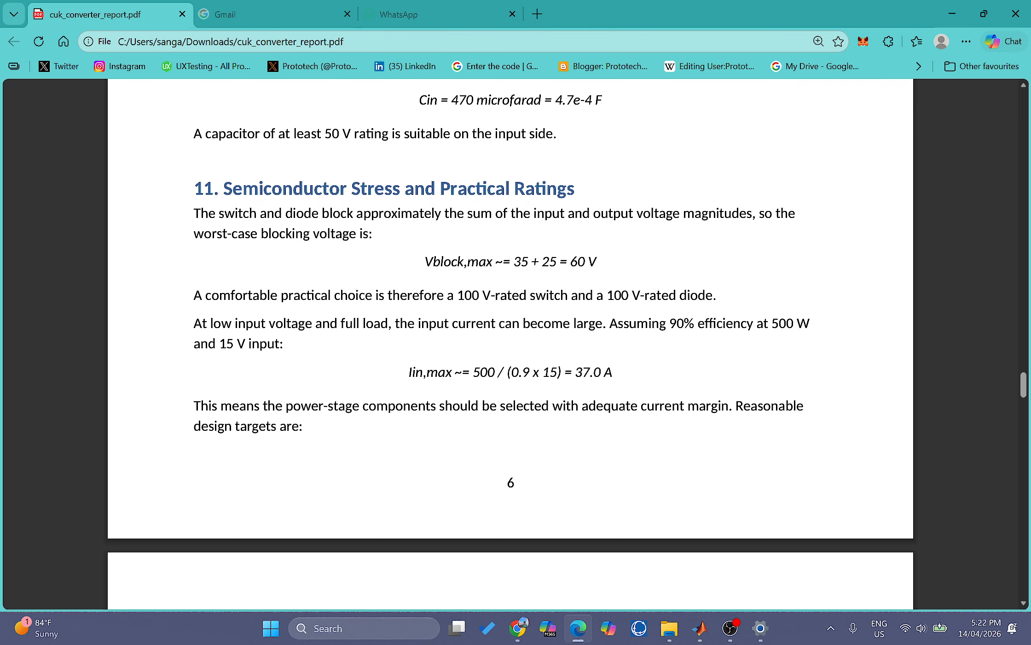
scroll(510, 345, up, 3)
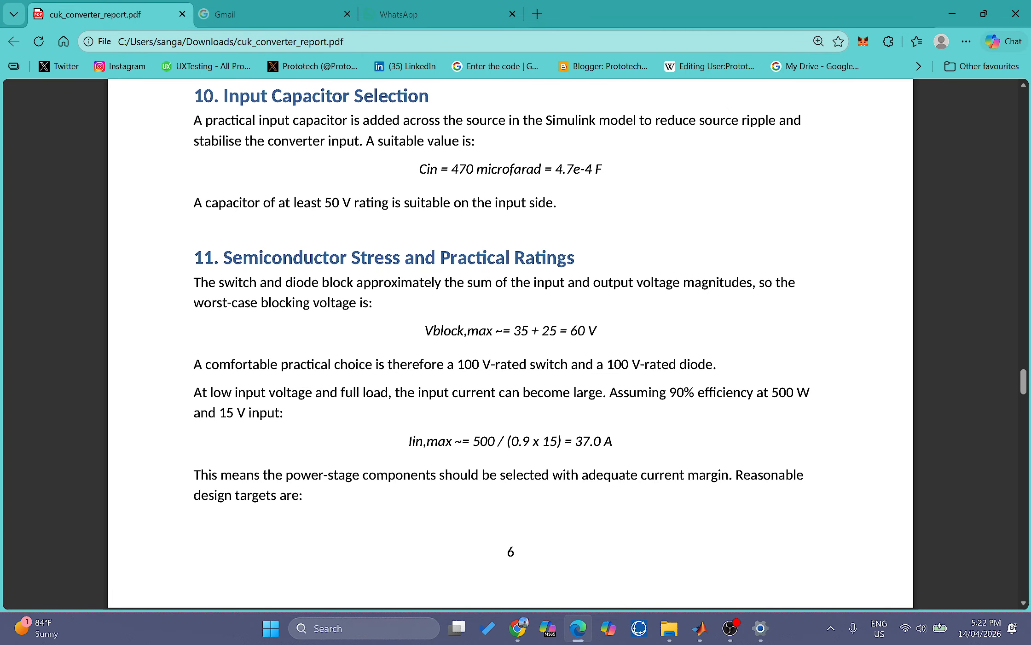
scroll(456, 237, down, 7)
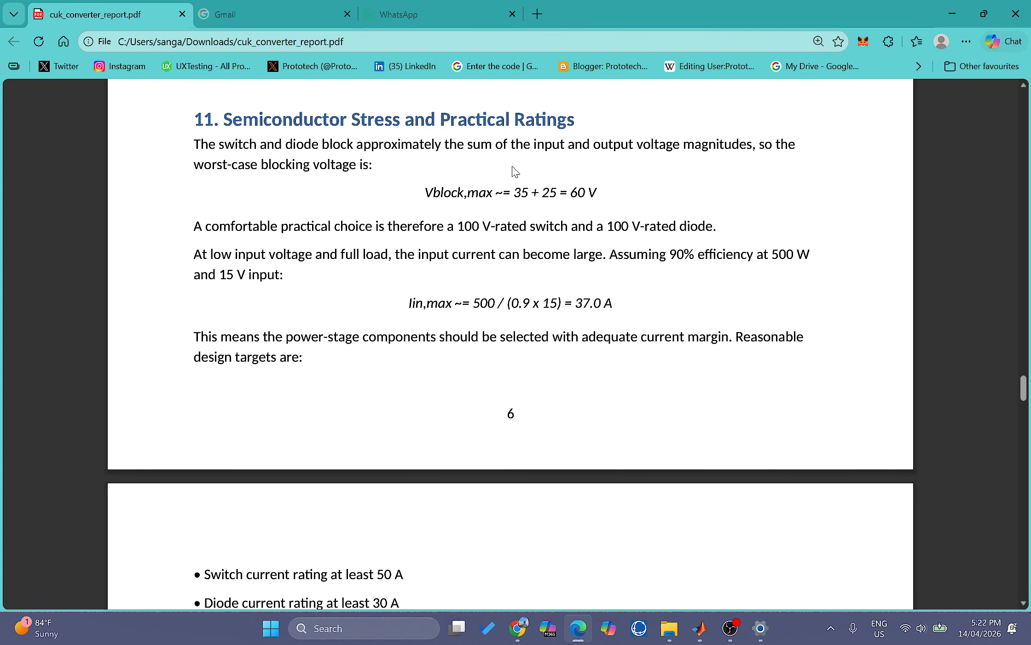
Step: Review the current rating targets, the Final Component Selection table and the start of section 13 on the MATLAB/Simulink model design
scroll(490, 247, down, 14)
scroll(458, 239, down, 6)
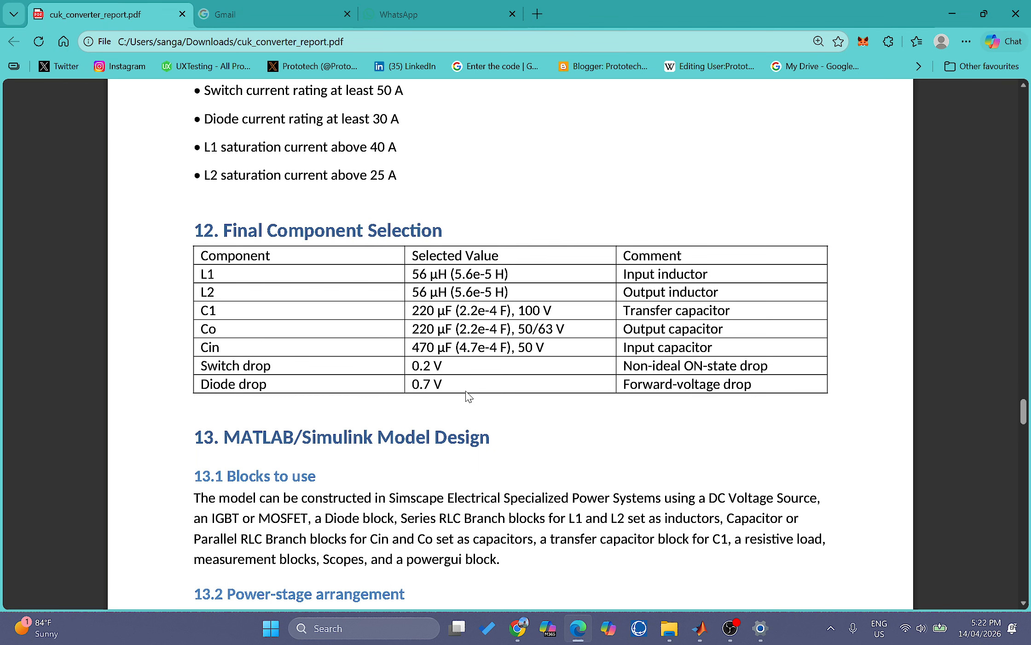
scroll(467, 375, down, 5)
scroll(509, 343, down, 1)
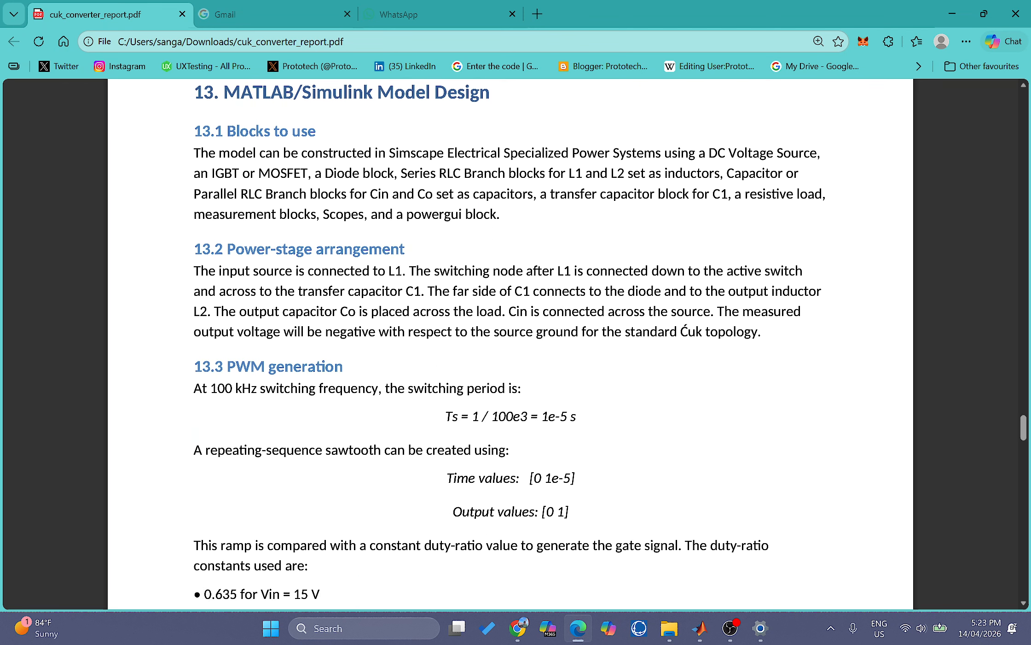
scroll(509, 343, up, 3)
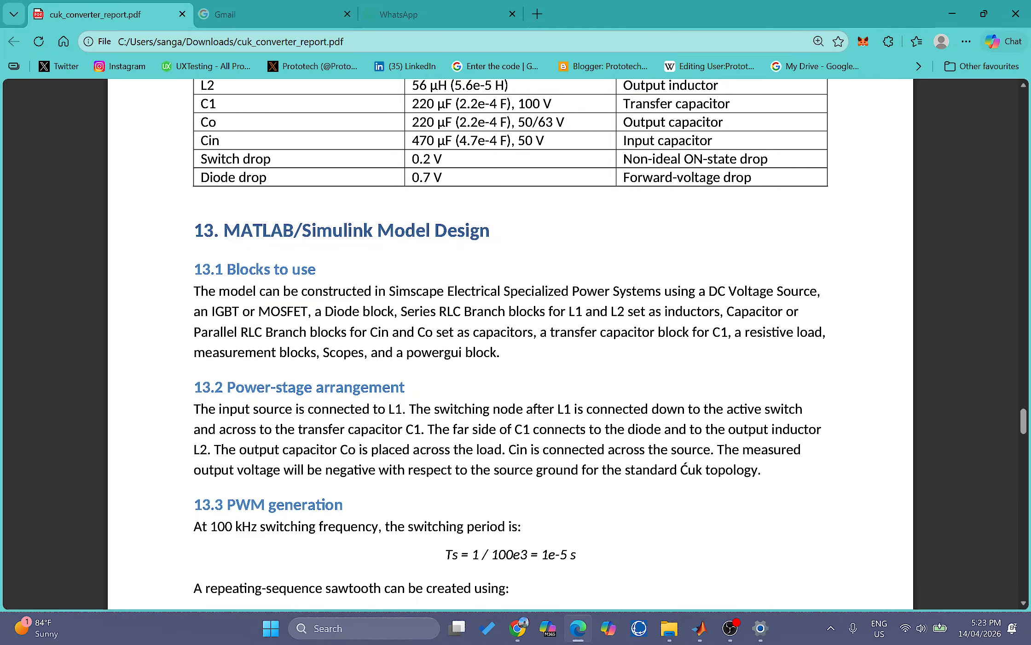
Step: Skim the solver settings, simulation test cases, results to capture and conclusion, ending at the Appendix A parameter summary
scroll(382, 369, down, 16)
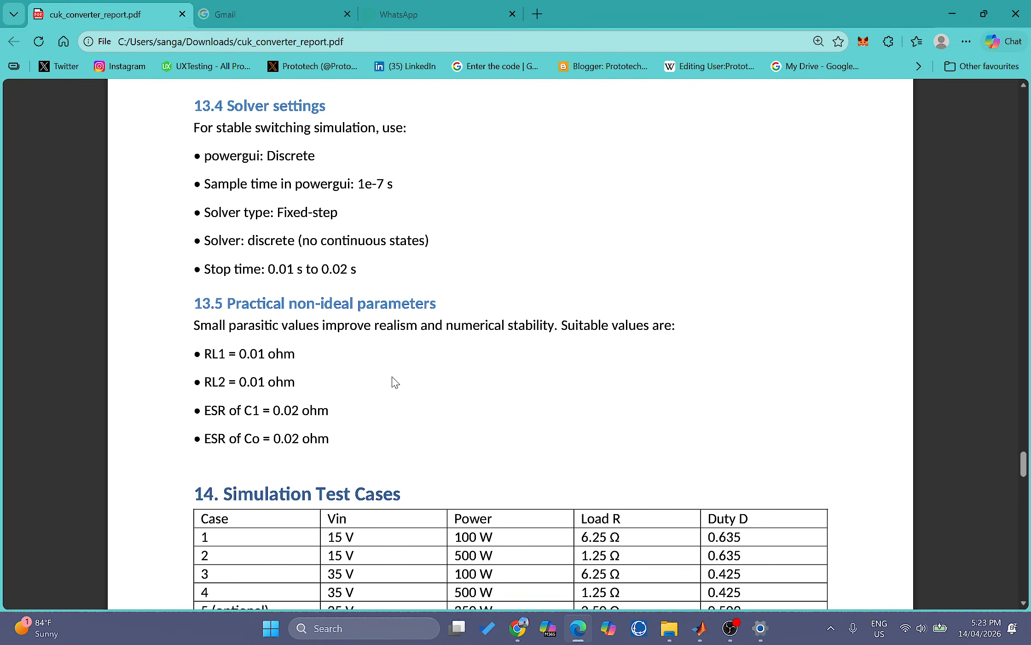
scroll(397, 378, down, 4)
scroll(398, 375, down, 8)
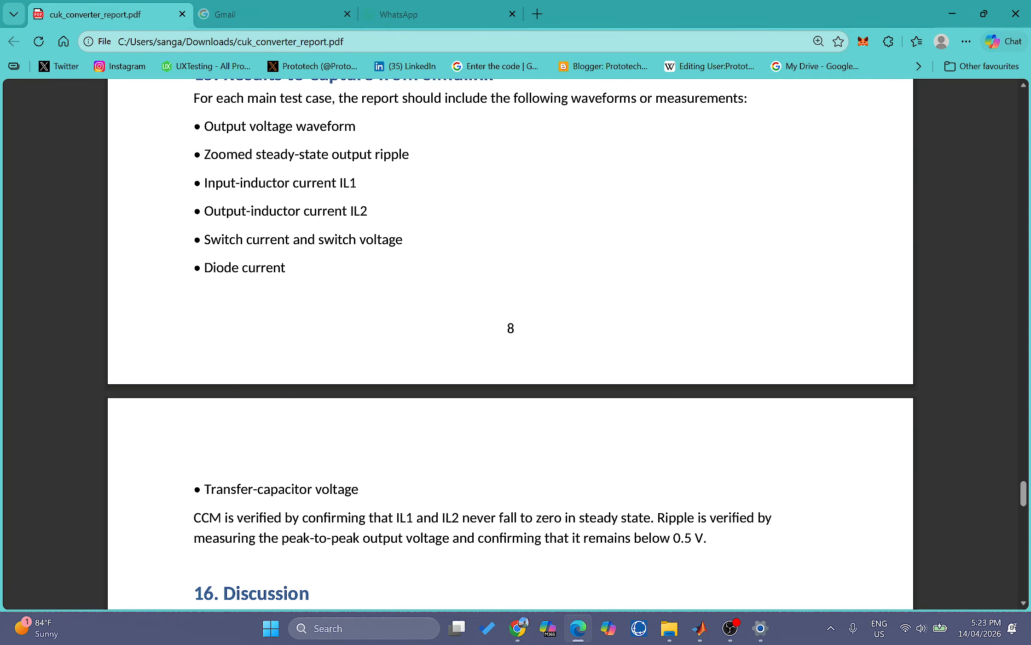
scroll(511, 344, down, 13)
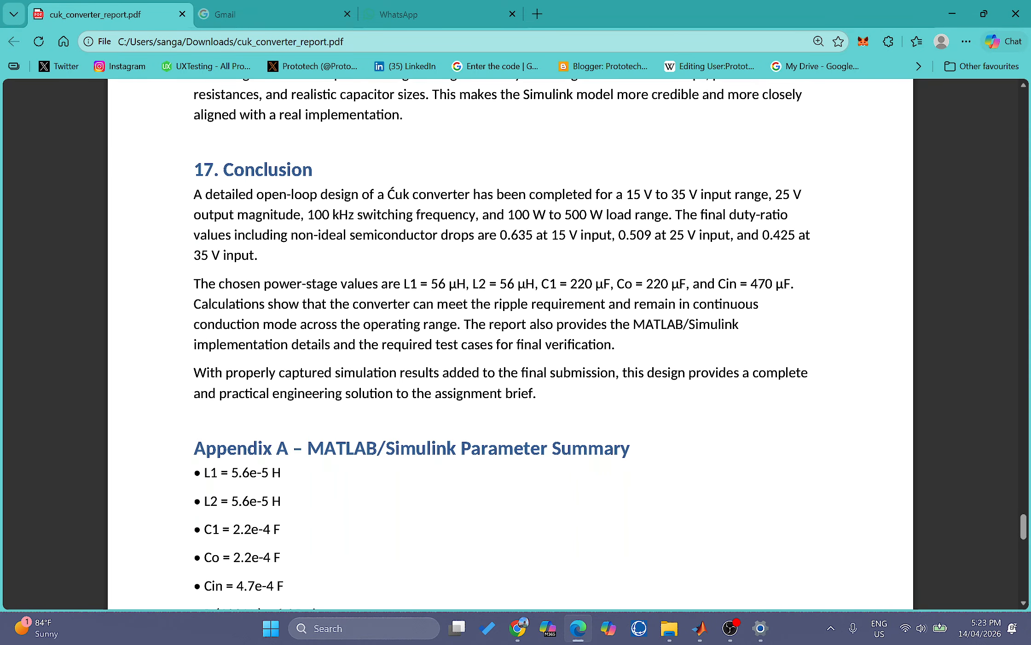
scroll(510, 344, down, 6)
scroll(345, 405, down, 7)
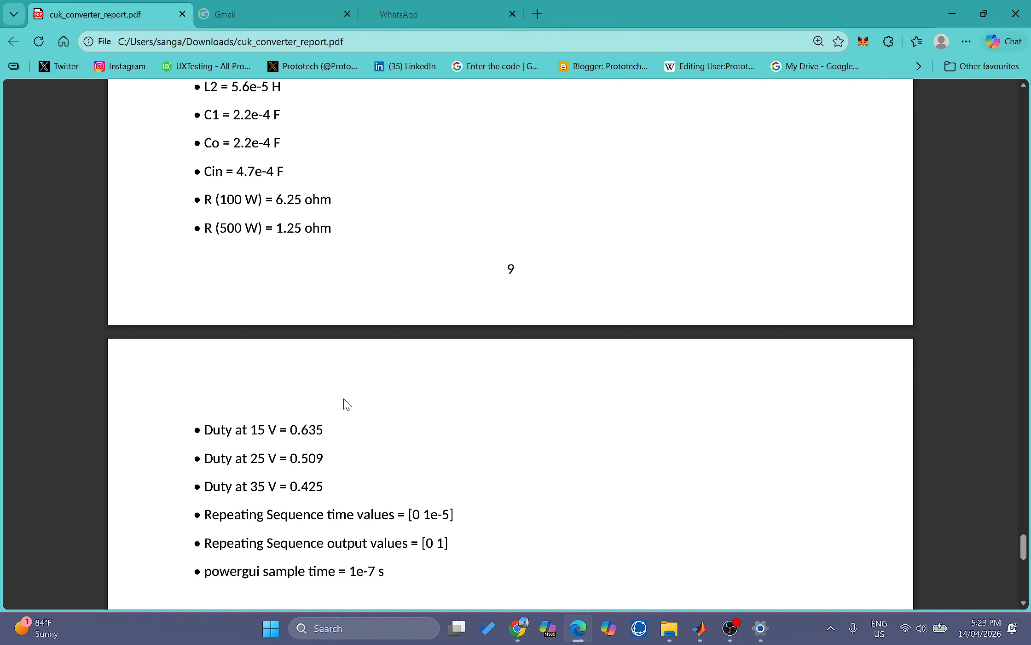
scroll(347, 405, up, 8)
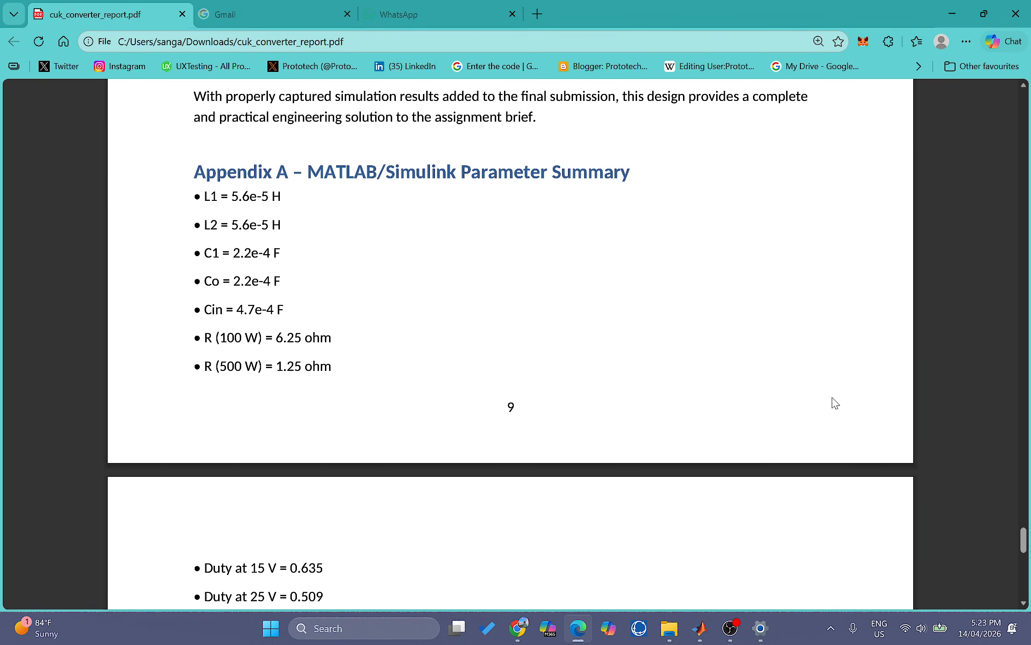
Step: Switch to the cukconverter model in Simulink and check the inductance parameters of L1 and L2
mouse_move(713, 633)
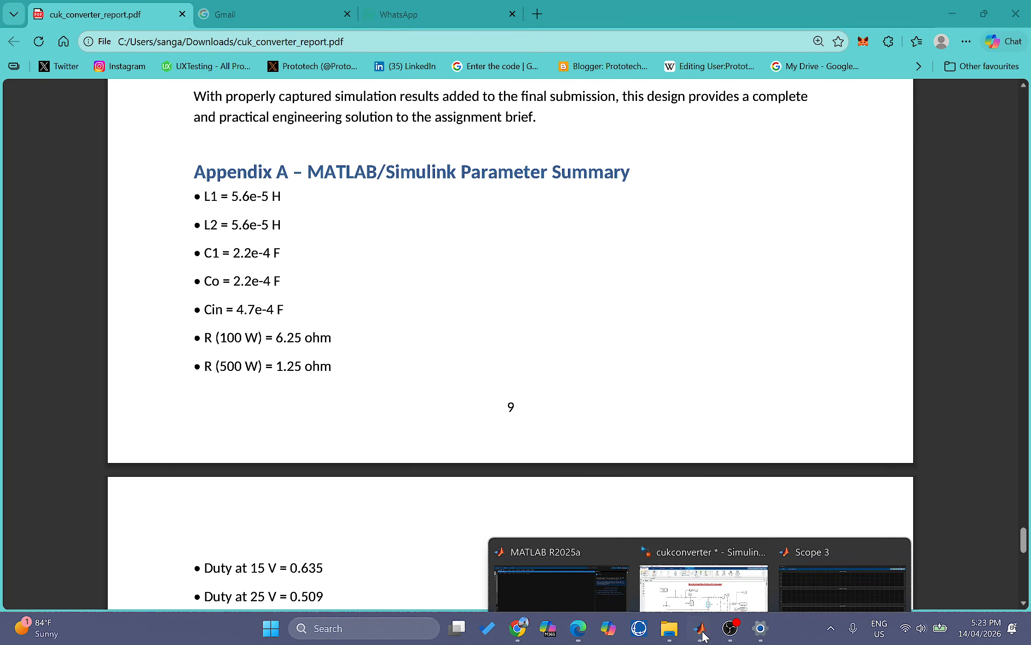
click(755, 569)
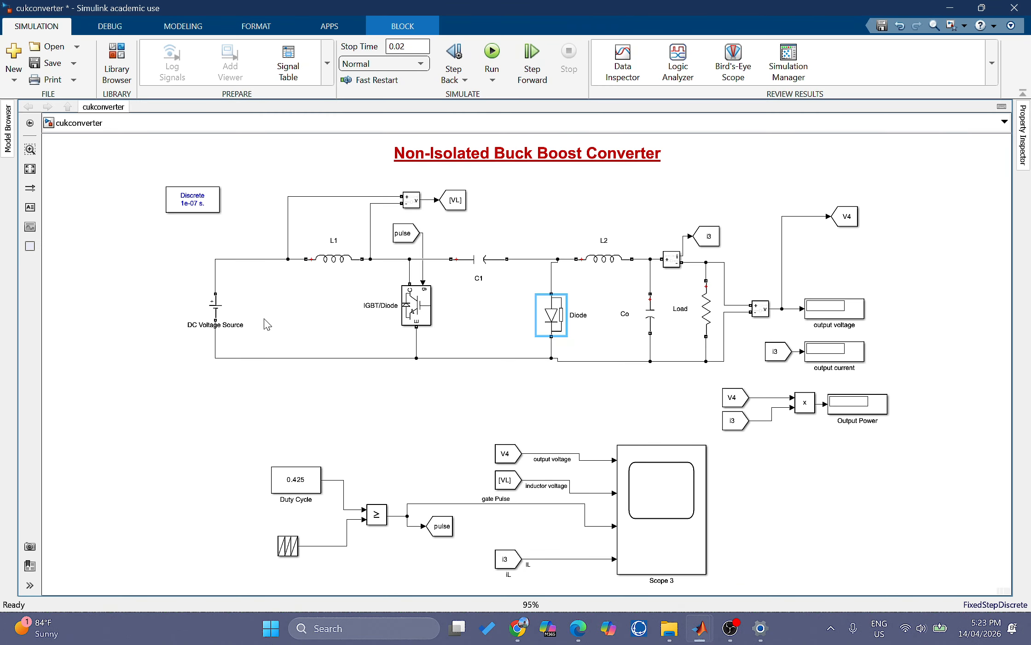
click(329, 264)
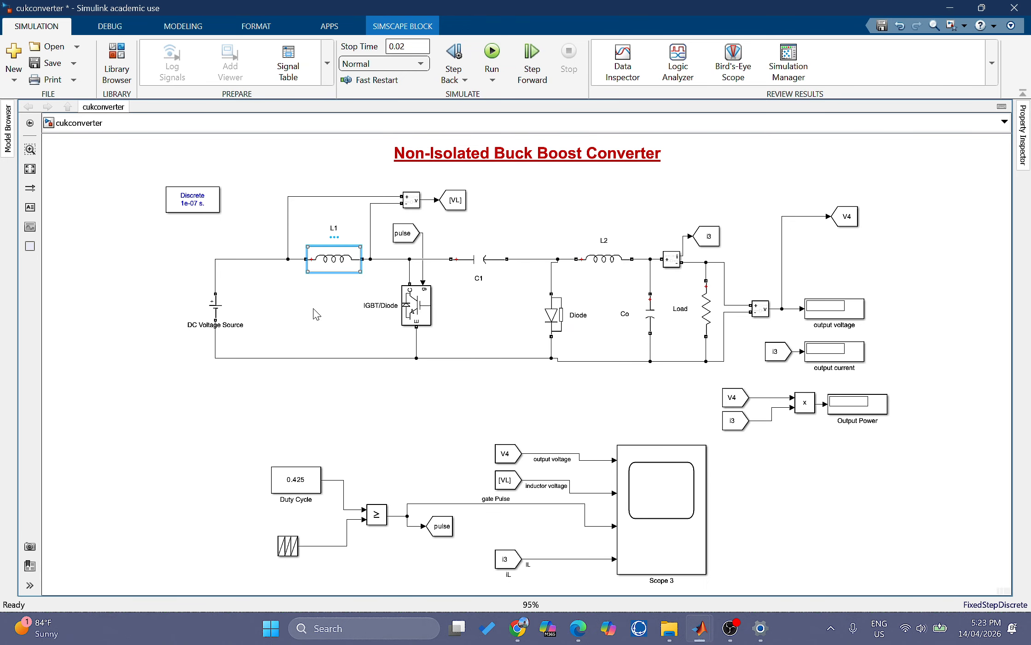
double_click(337, 259)
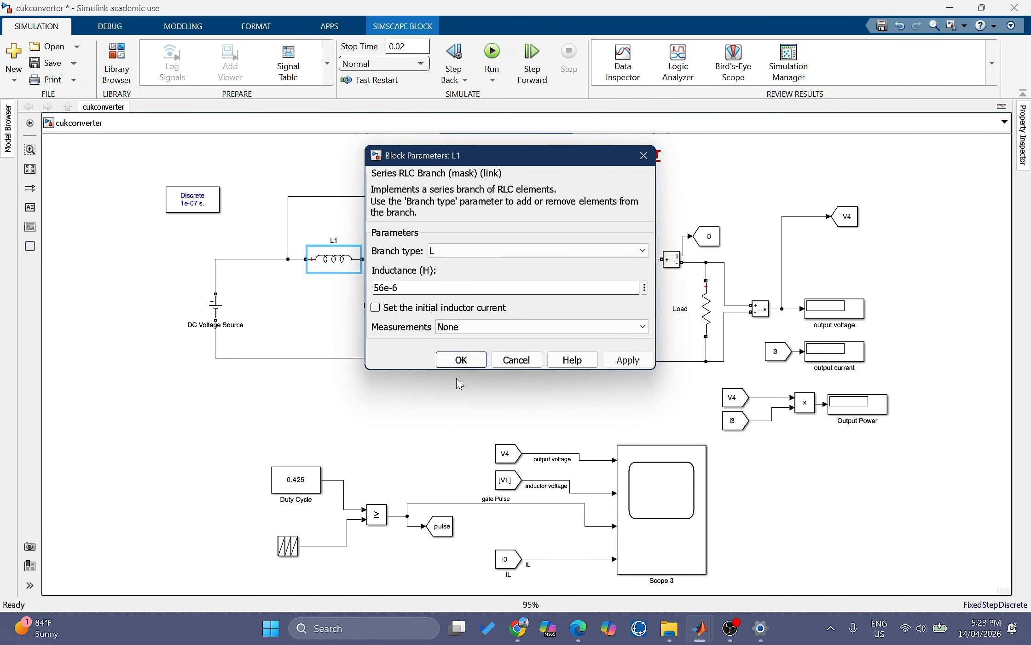
drag(507, 159, 613, 151)
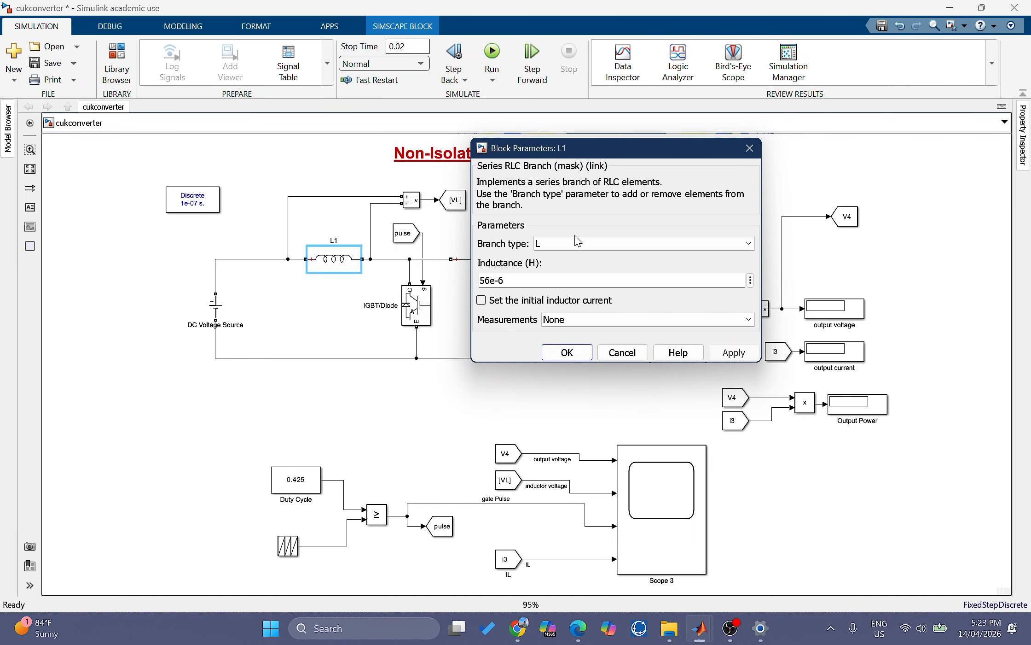
click(581, 354)
double_click(617, 260)
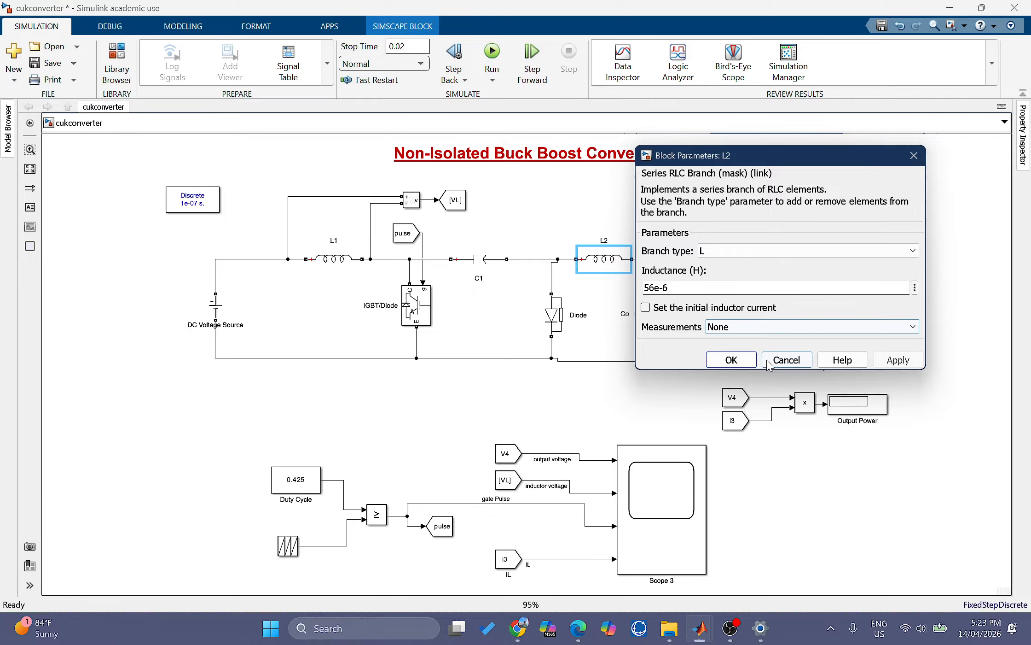
click(731, 360)
Step: Check the capacitance parameters of C1 and Co and the amplitude of the DC Voltage Source
click(480, 262)
double_click(480, 262)
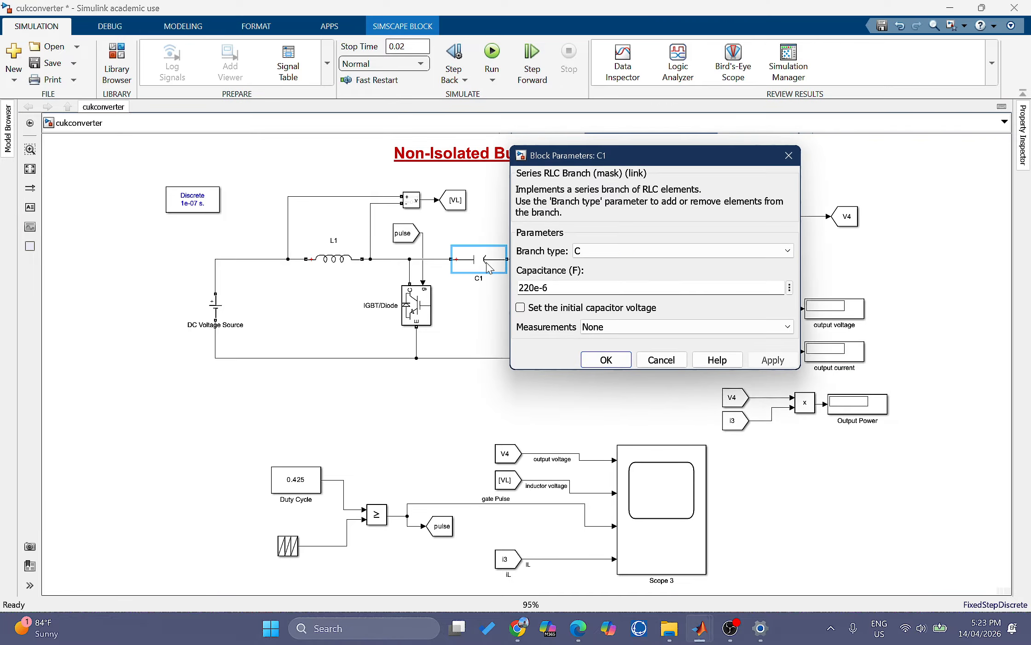
click(619, 362)
click(649, 318)
double_click(650, 319)
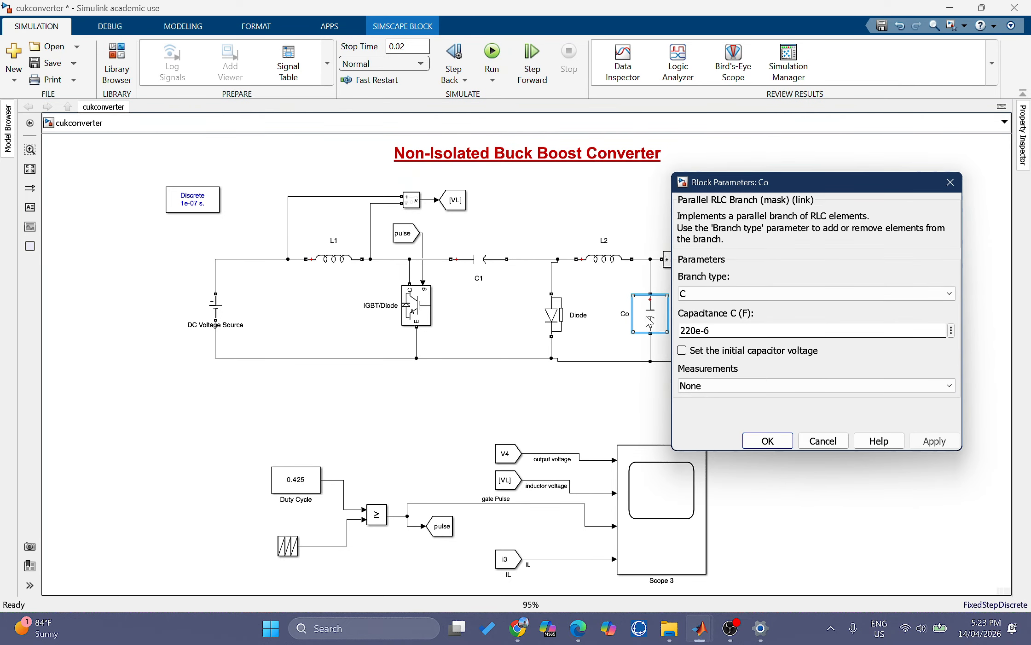
click(767, 440)
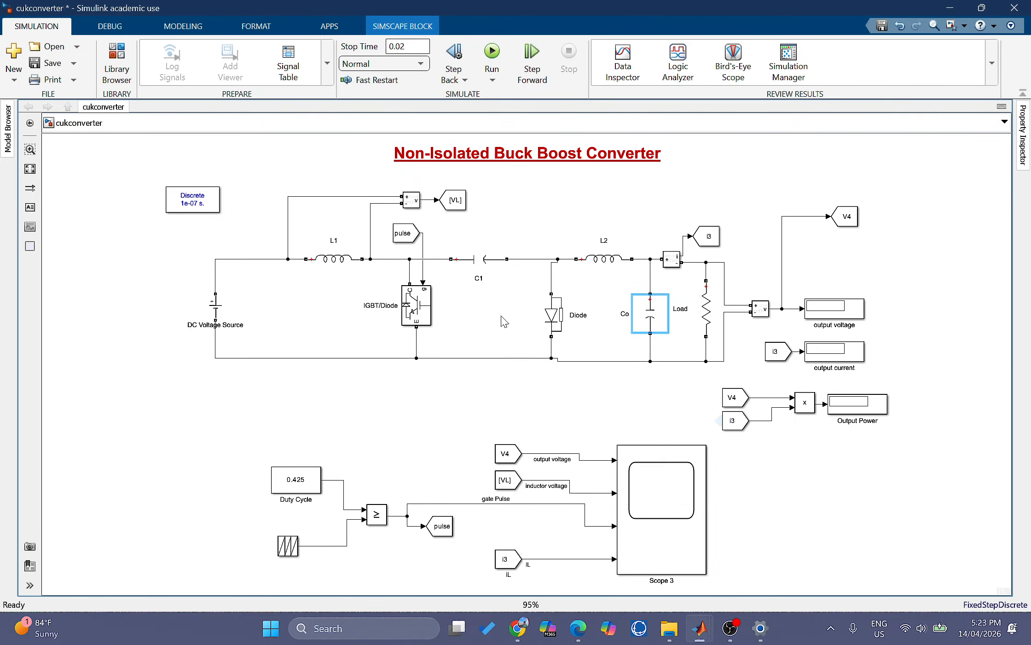
click(472, 265)
double_click(472, 265)
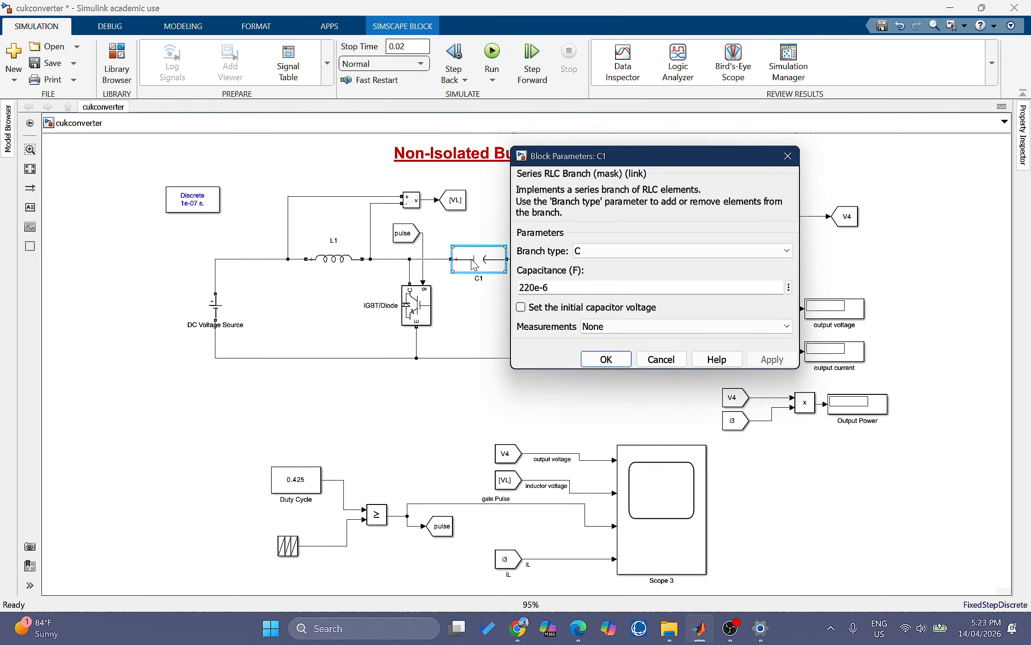
click(604, 357)
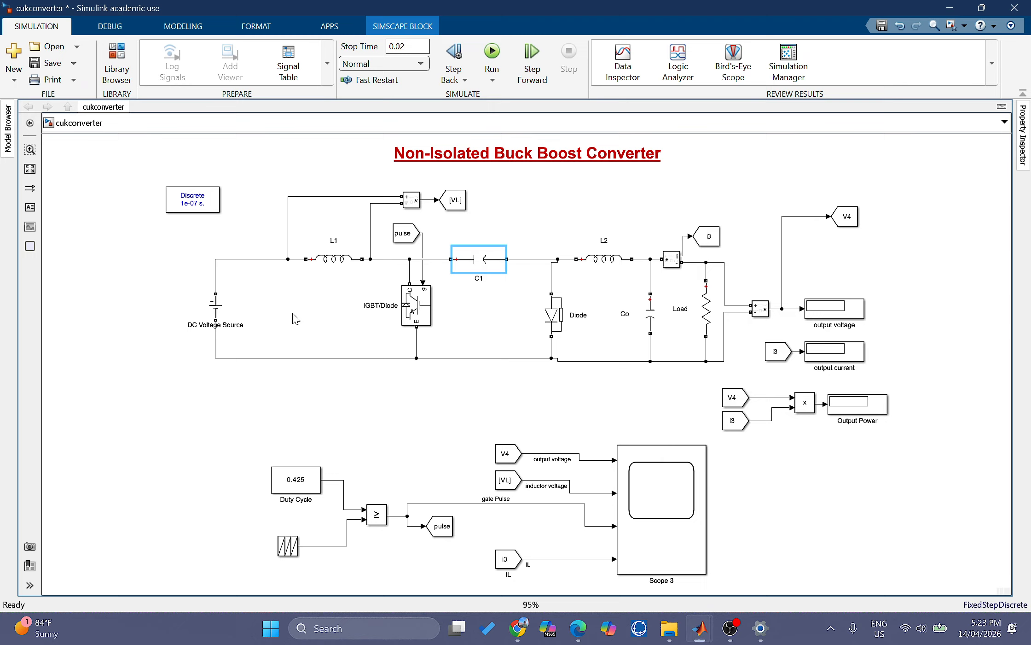
double_click(215, 312)
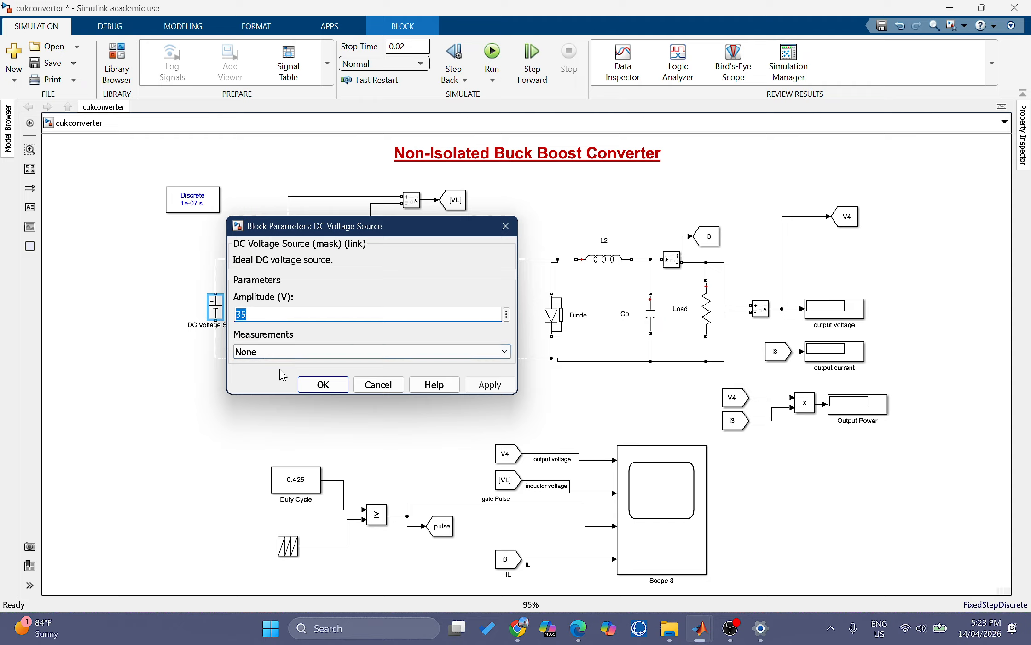
click(322, 384)
Step: Return to the PDF report in Edge and highlight case 3's 35 V input and 6.25 Ω load in the Simulation Test Cases table
key(alt+Tab)
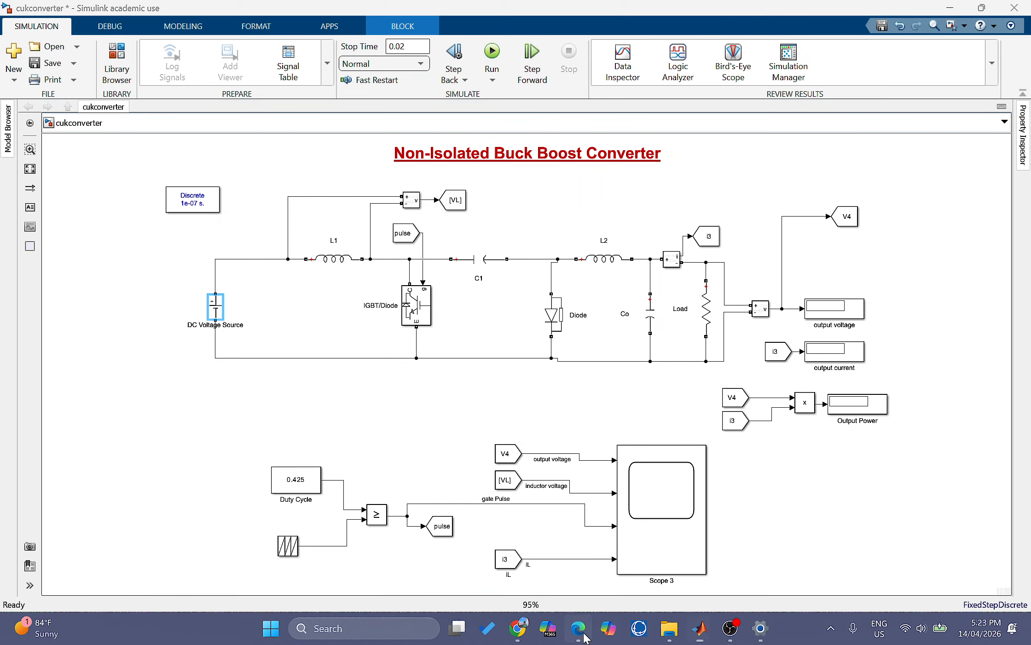
scroll(340, 414, up, 15)
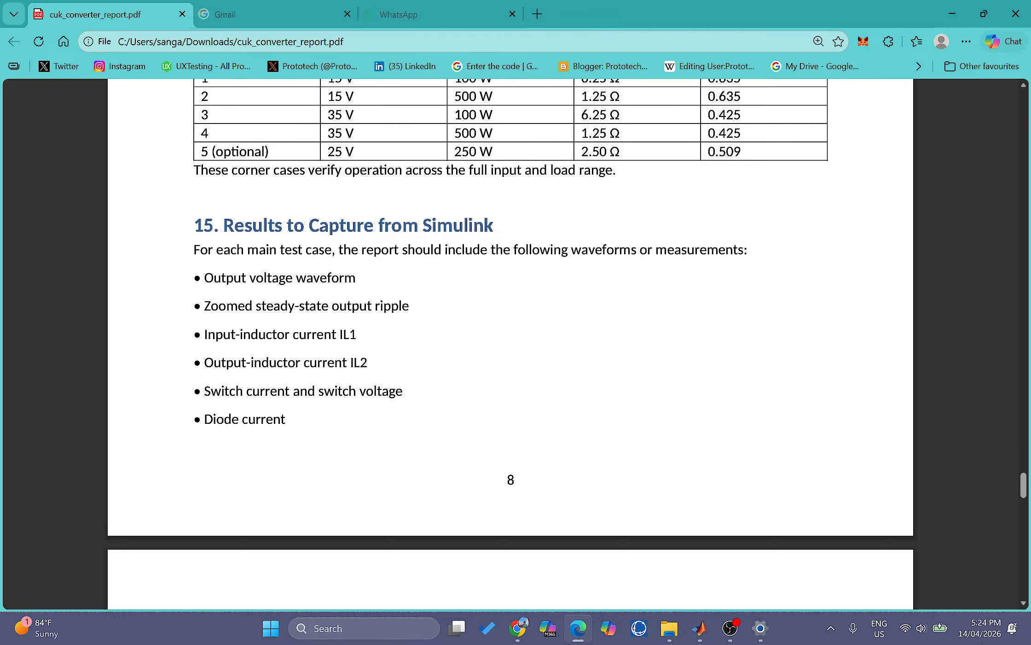
drag(328, 228, 353, 228)
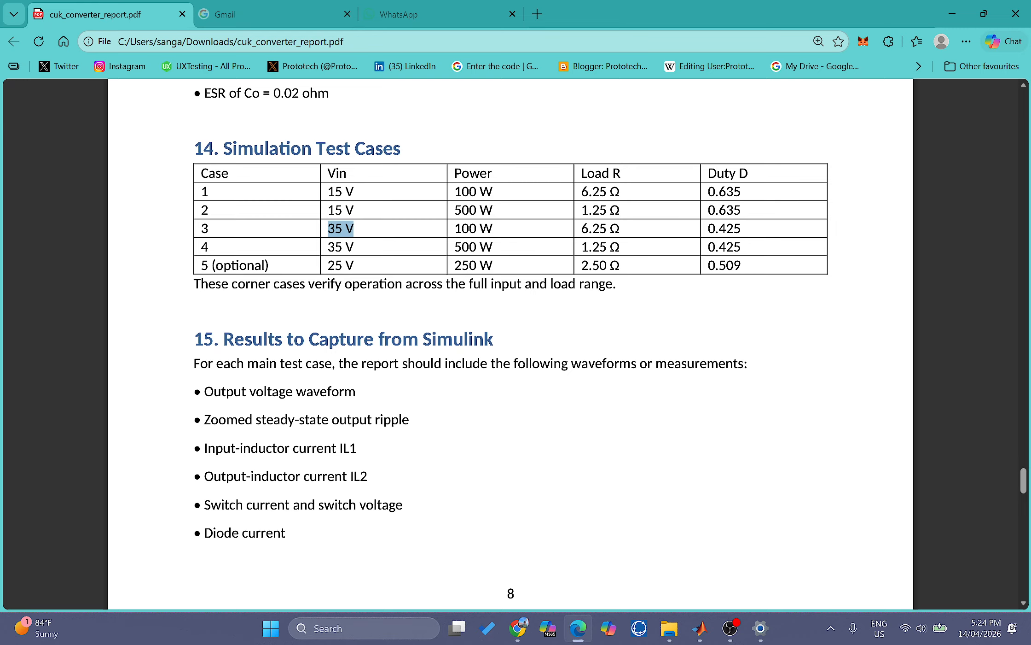
drag(620, 228, 580, 228)
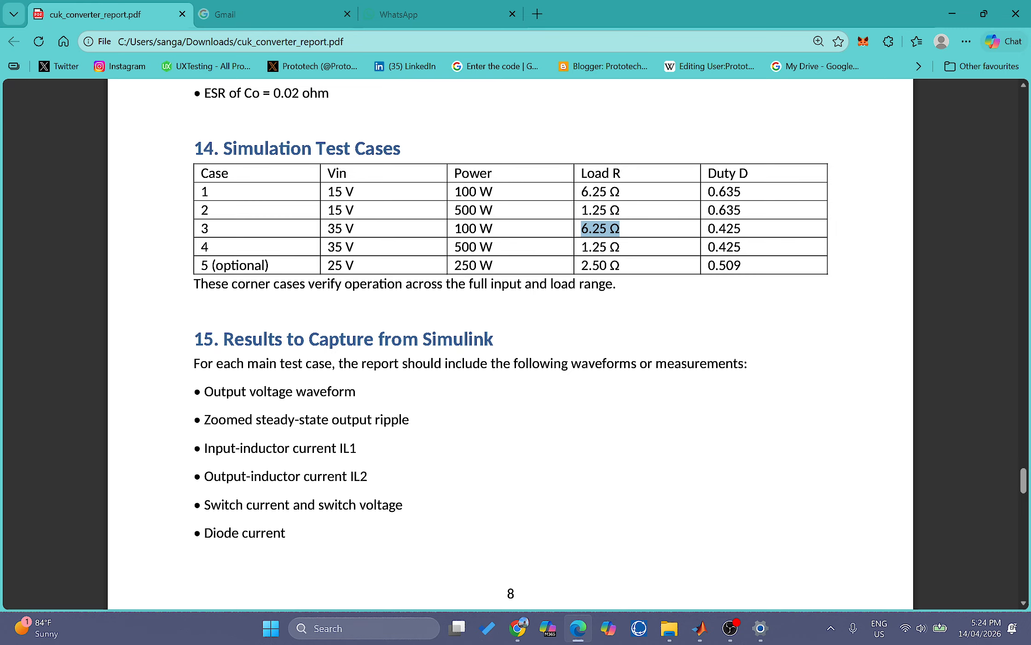
Step: Switch to the cukconverter model in Simulink and check the resistance parameter of the Load block
click(953, 8)
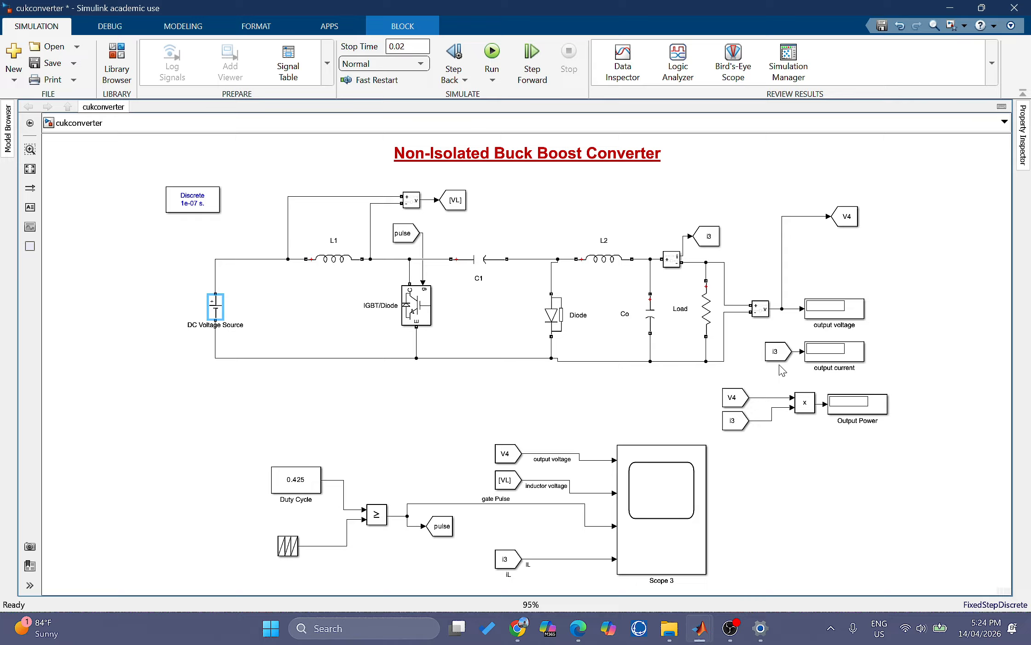
click(715, 308)
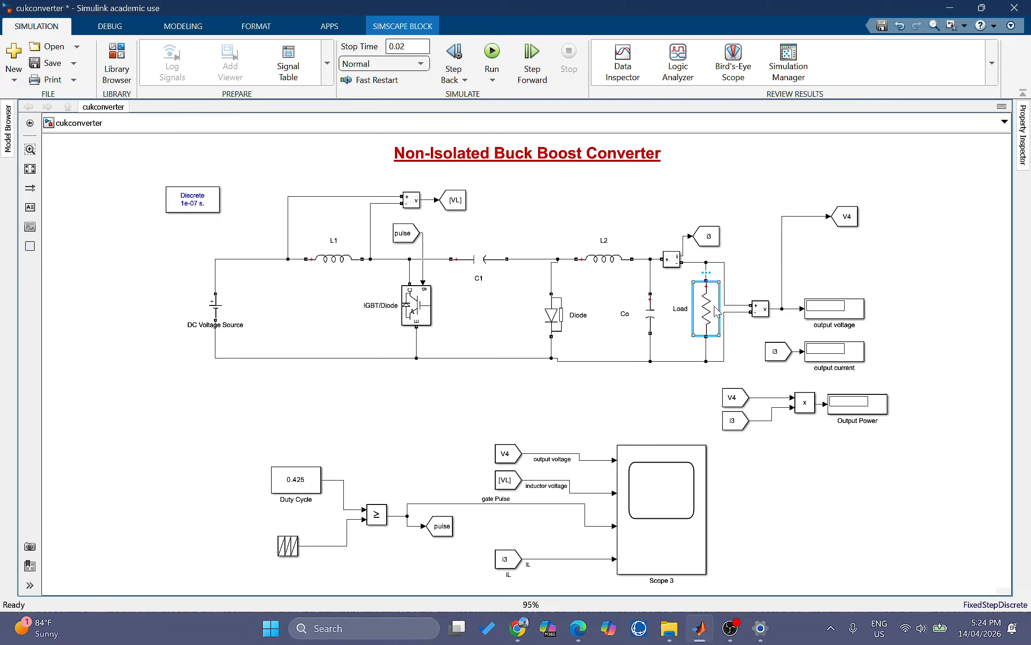
double_click(716, 311)
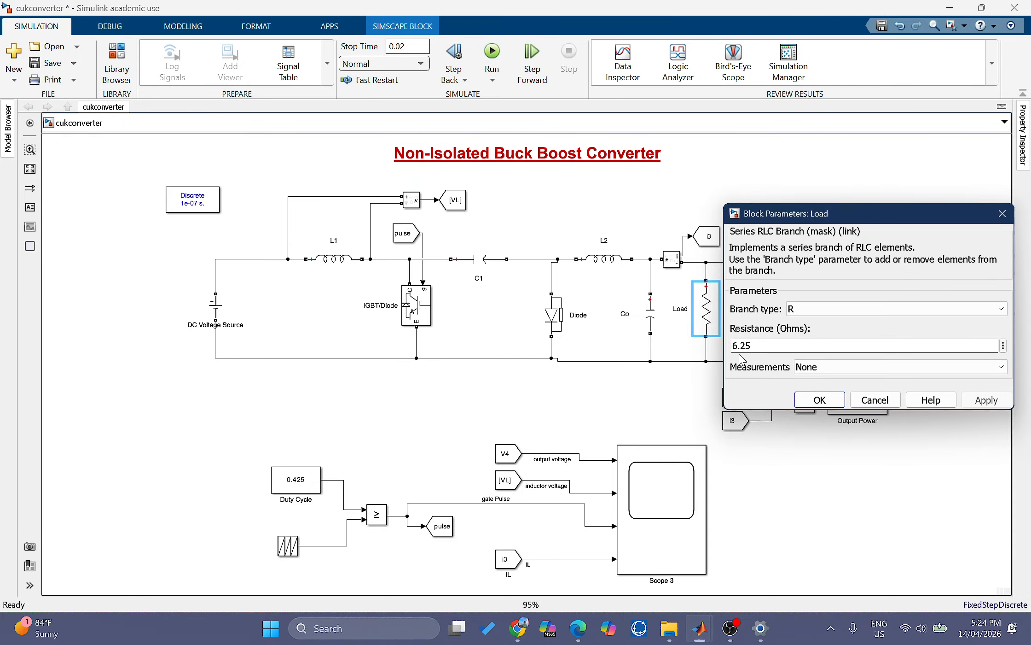
click(807, 401)
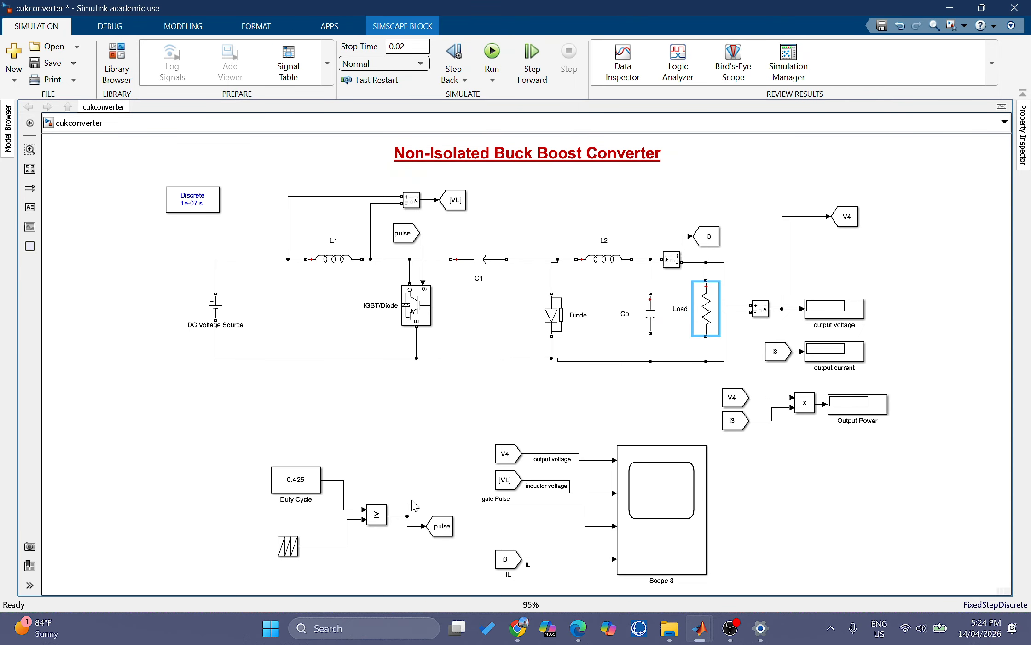
Step: Check the time and output values of the Repeating Sequence block that generates the IGBT's gate pulse
scroll(656, 373, down, 2)
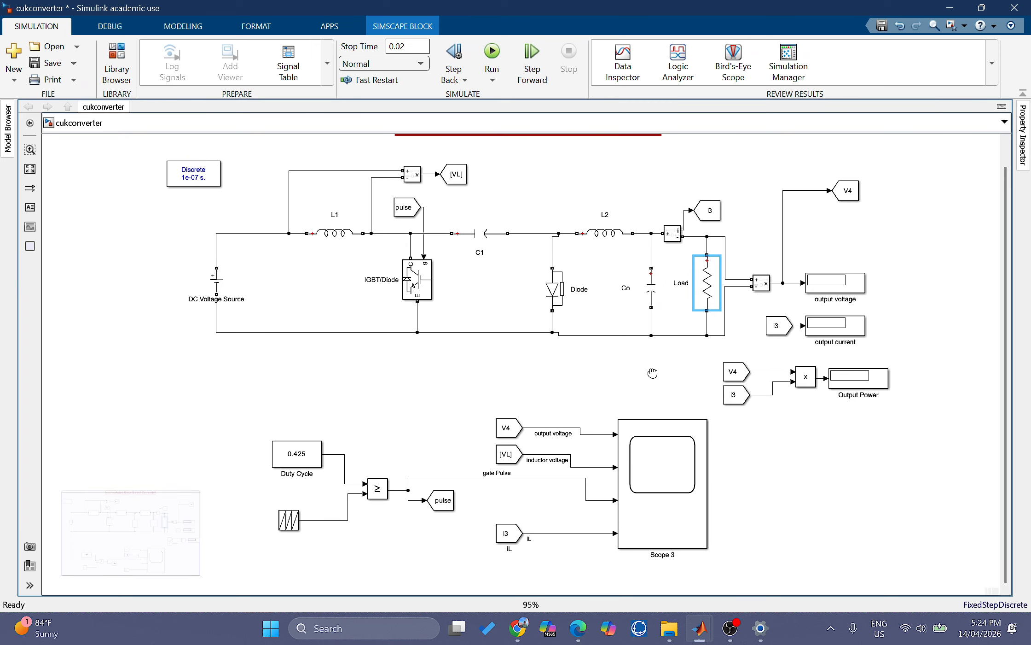
scroll(651, 378, up, 1)
scroll(622, 397, down, 1)
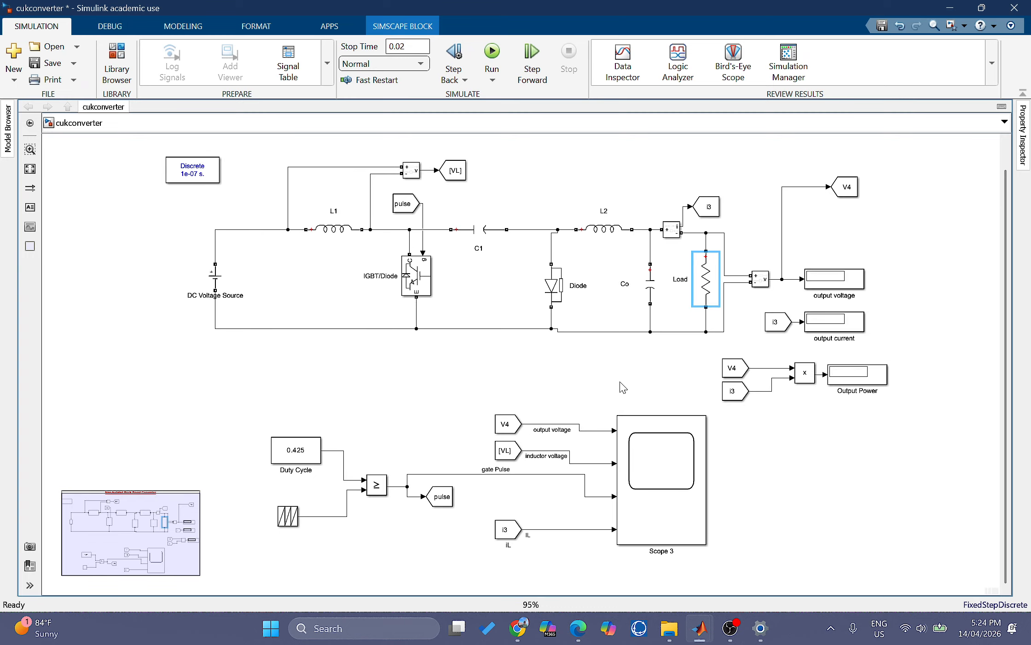
drag(758, 472, 758, 431)
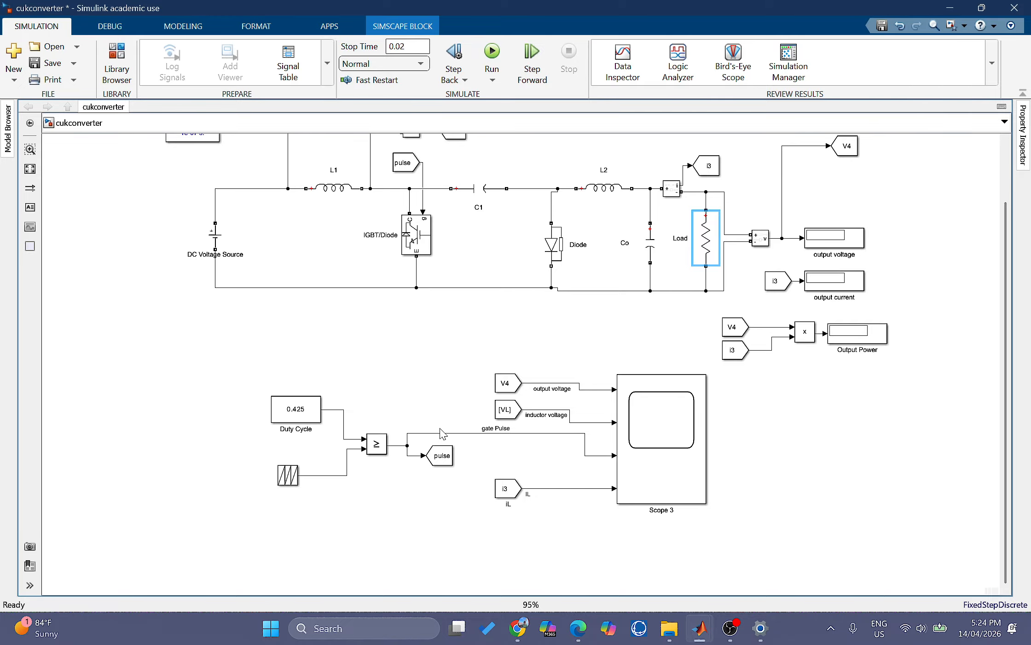
drag(353, 323, 364, 362)
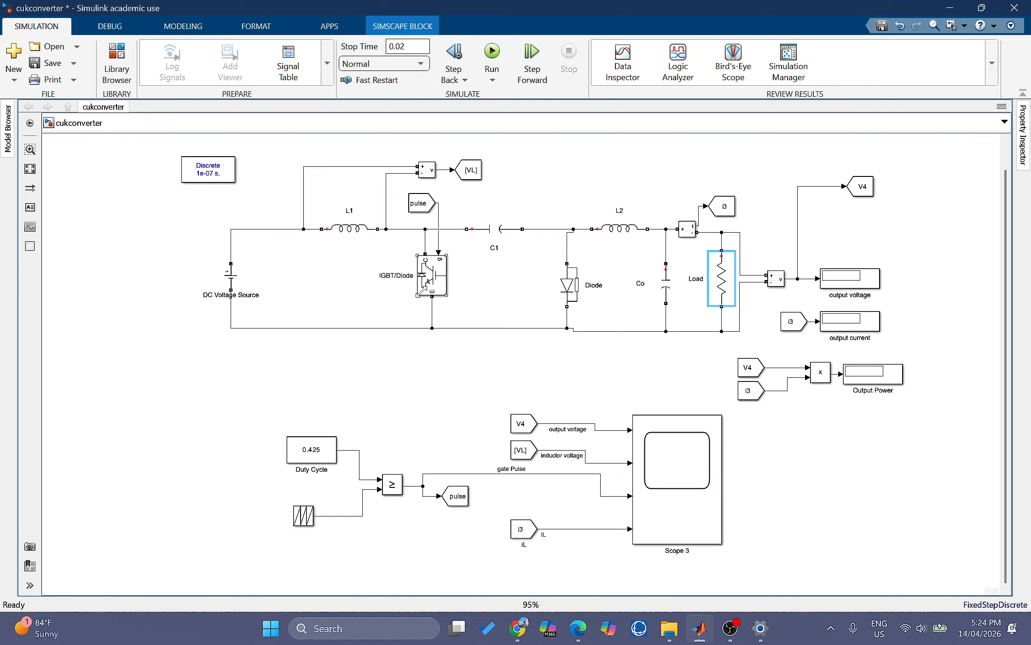
click(427, 270)
click(307, 518)
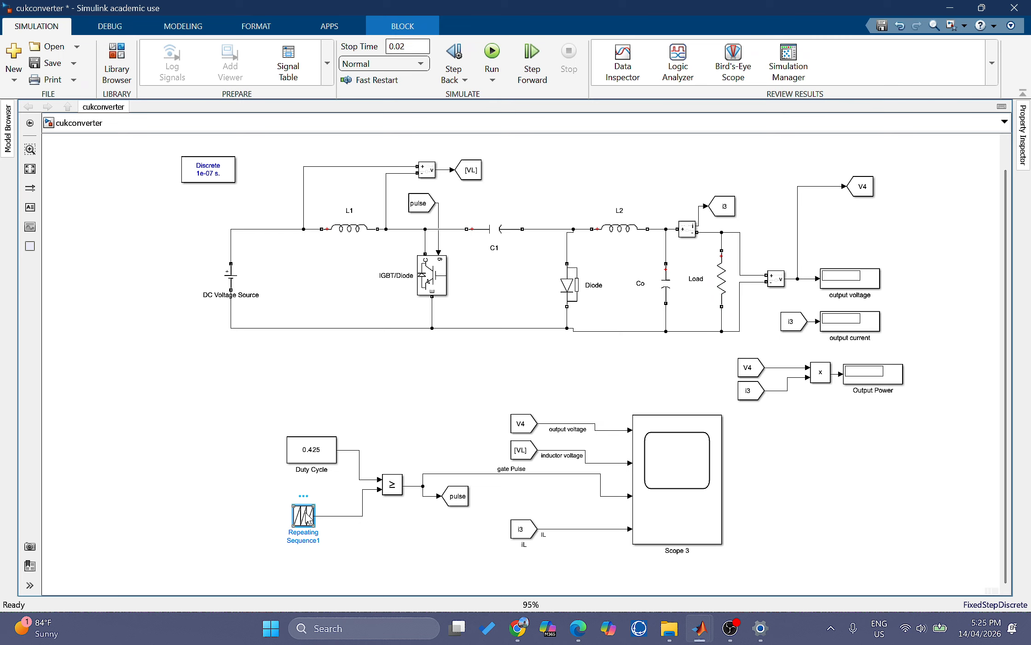
double_click(307, 518)
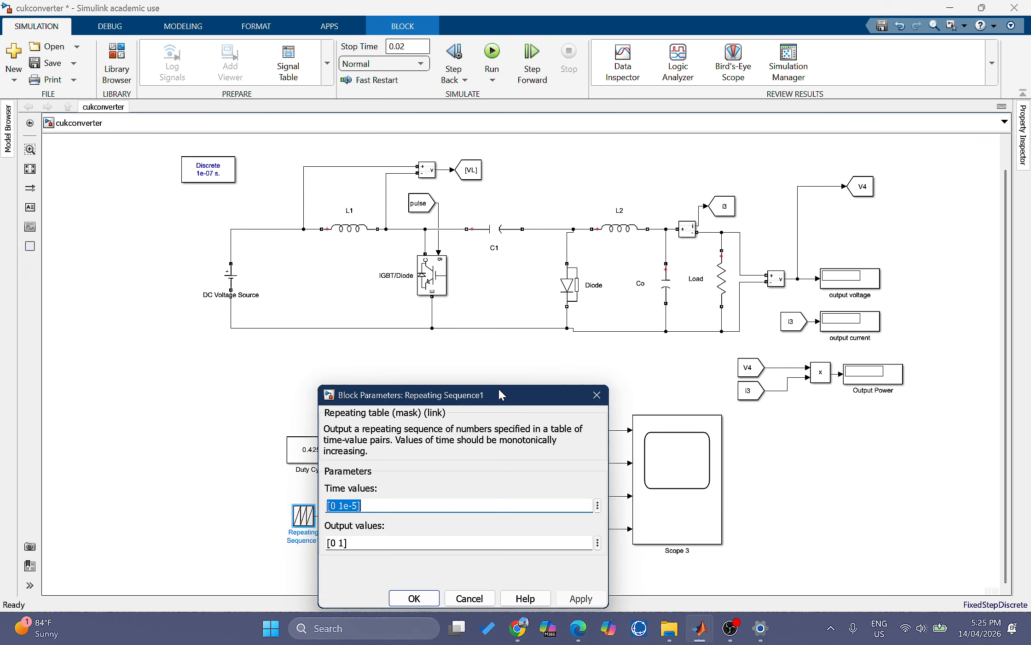
drag(499, 389, 750, 267)
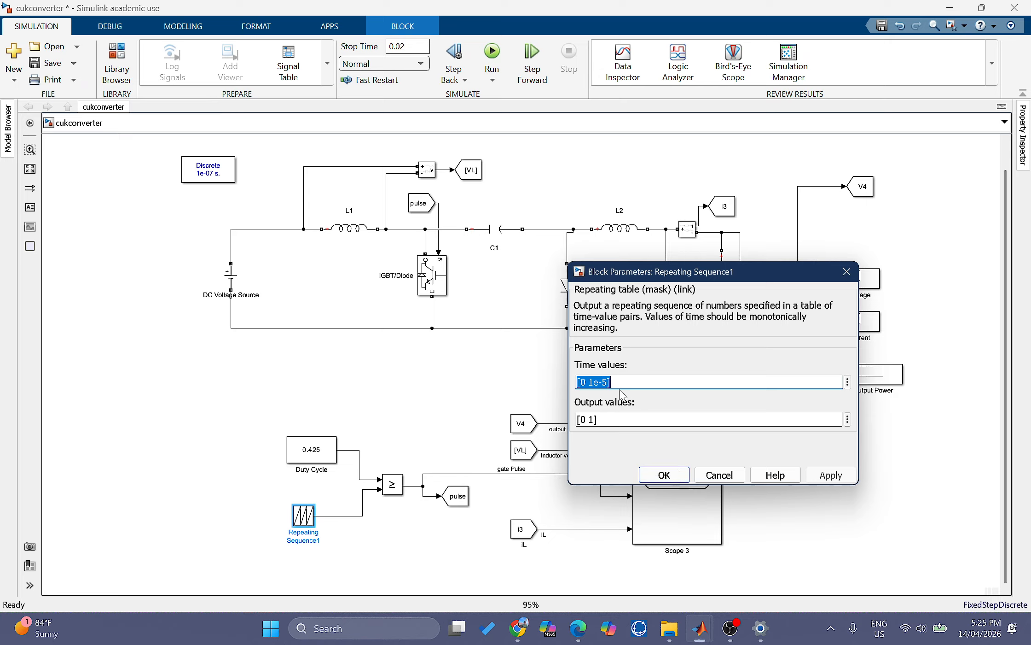
click(665, 477)
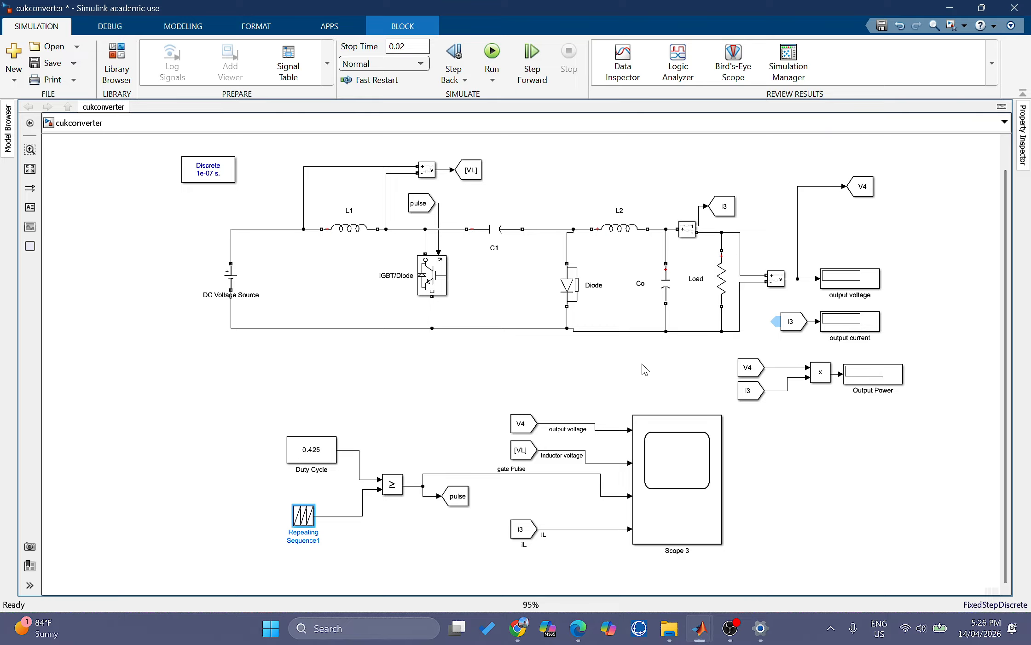
Step: Switch to the PDF report in Edge and highlight case 3's duty ratio of 0.425 in the Simulation Test Cases table
mouse_move(583, 640)
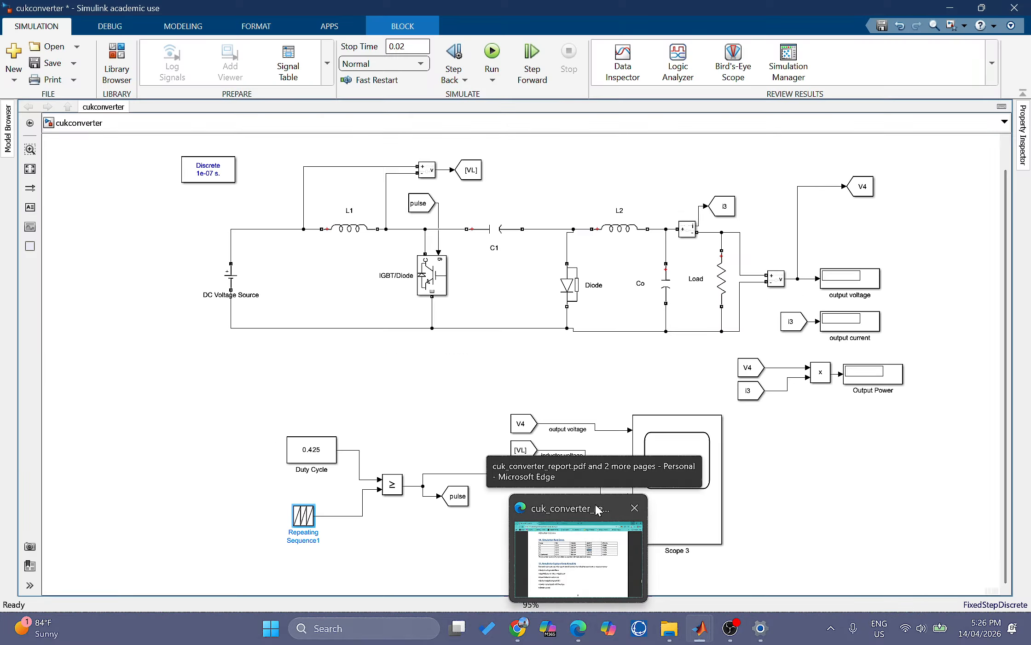
click(595, 504)
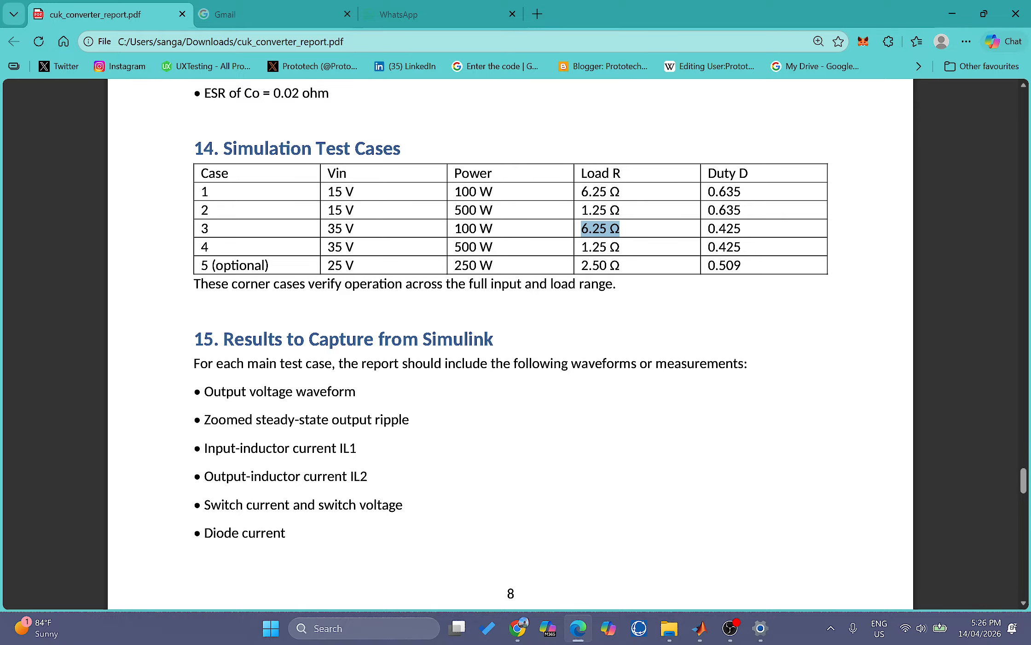
drag(708, 229, 745, 229)
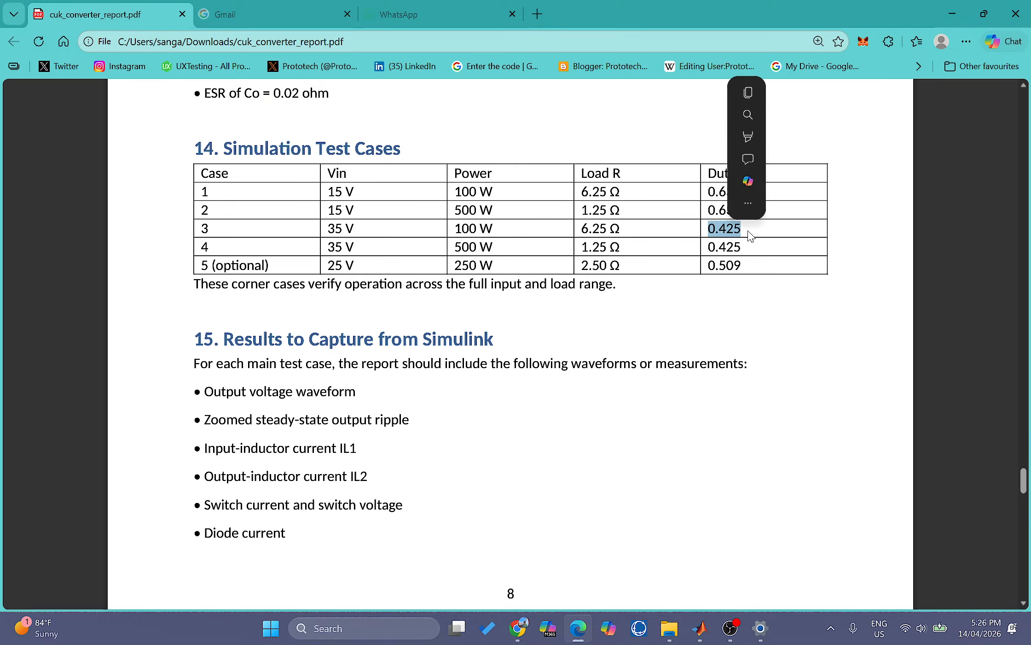
drag(201, 229, 705, 221)
click(311, 244)
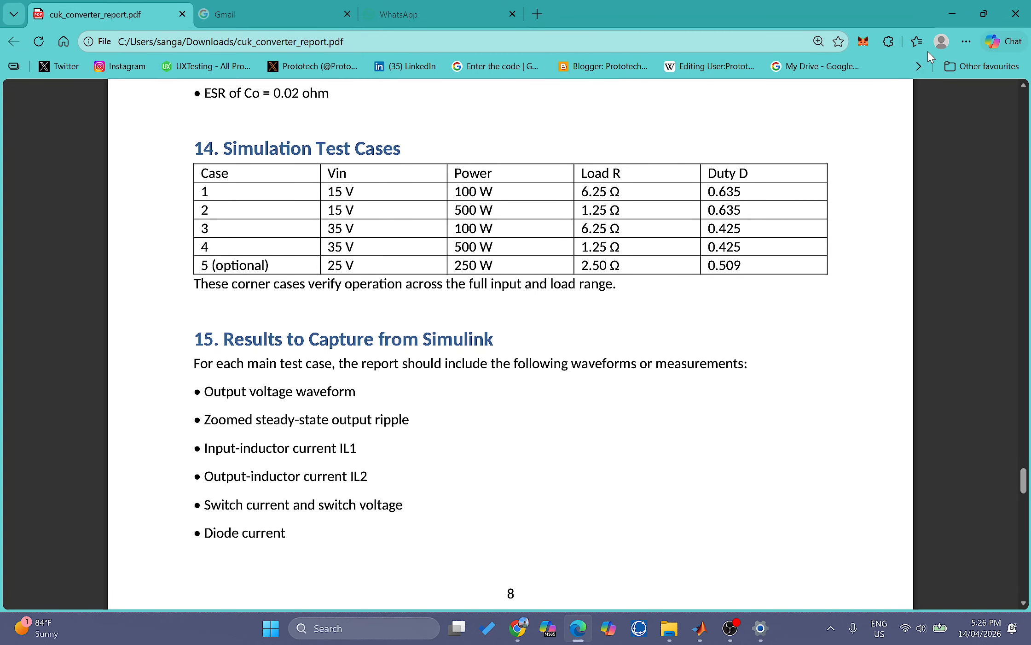
Step: Switch back to the Simulink model and run the simulation with the case 3 settings to read the output displays
click(965, 17)
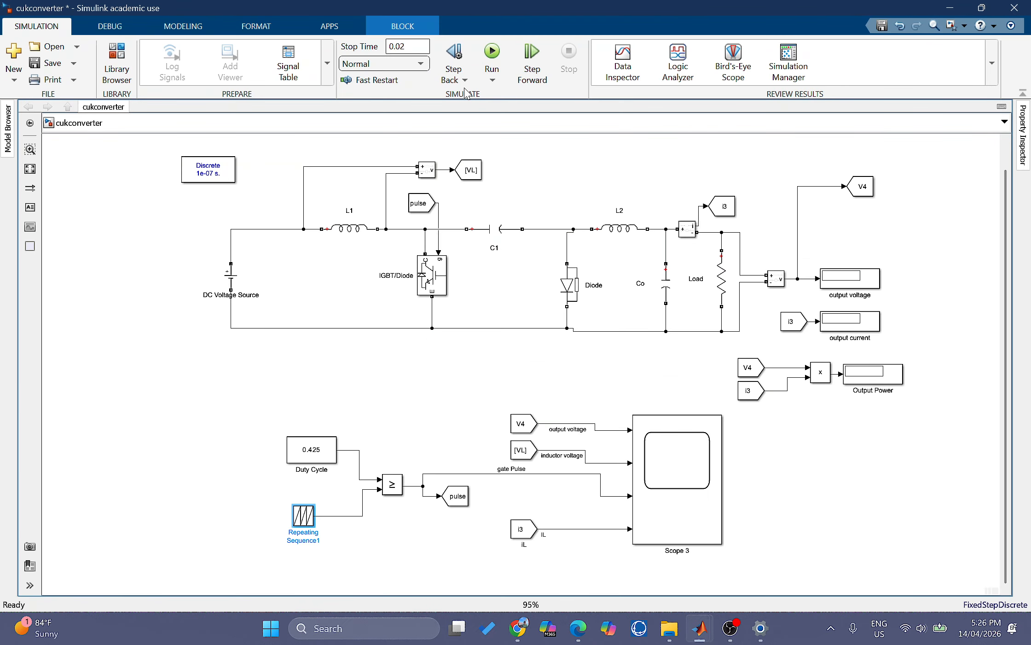
click(498, 55)
click(859, 285)
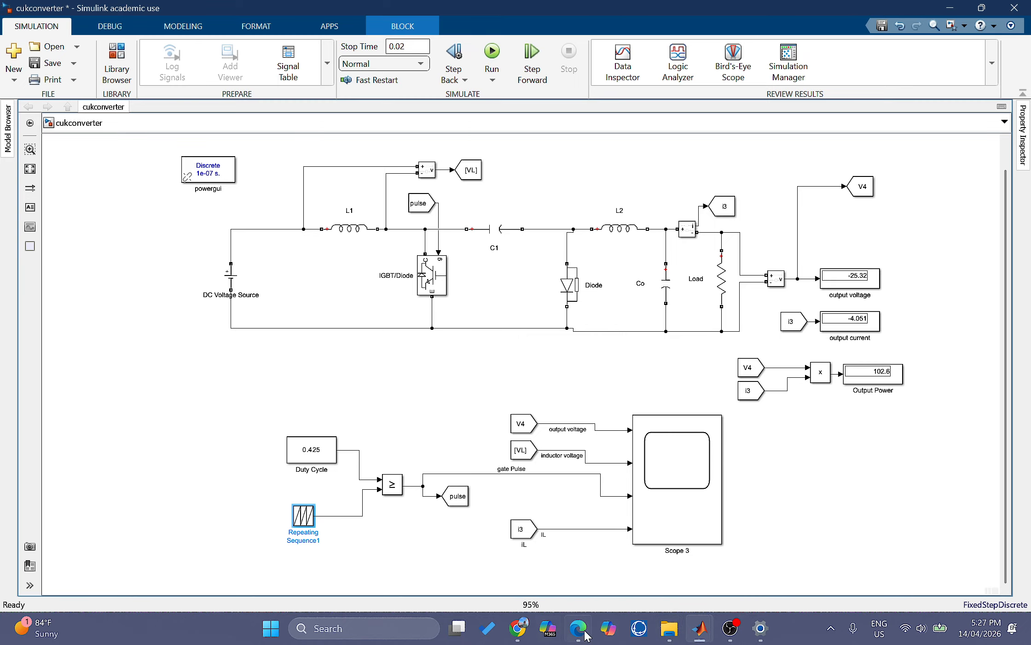
Step: Set the amplitude of the DC Voltage Source to 15 V
mouse_move(579, 630)
mouse_move(576, 581)
double_click(231, 277)
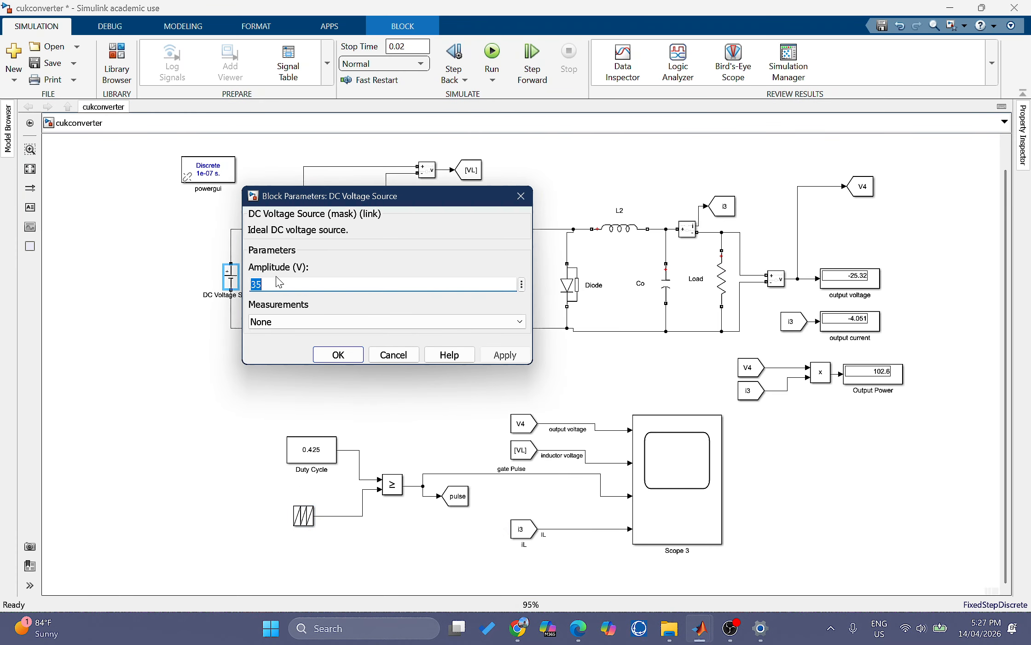
text(15)
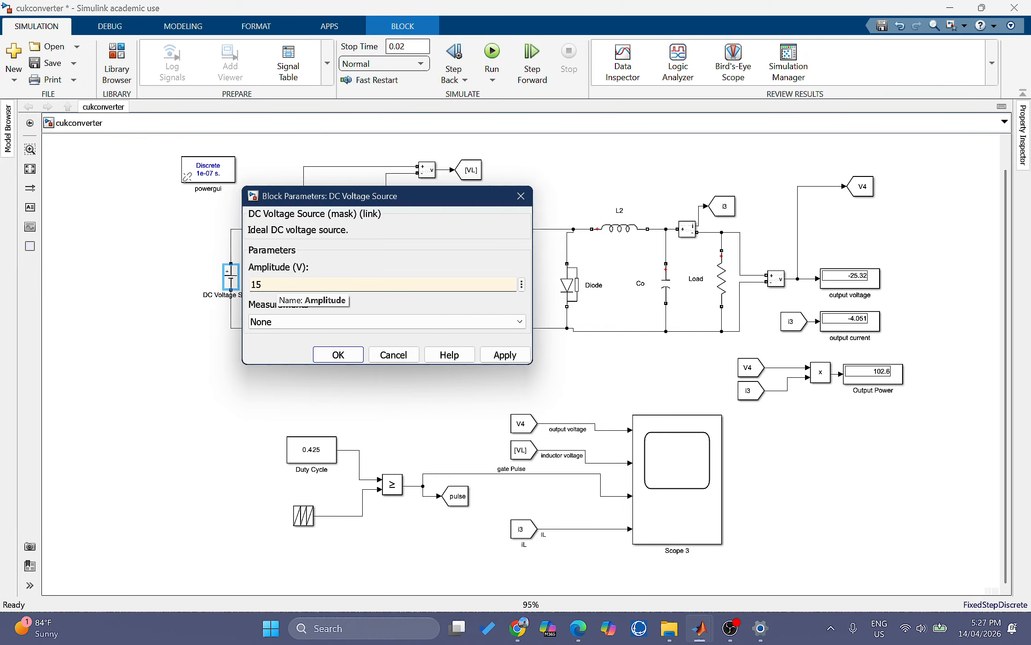
click(505, 355)
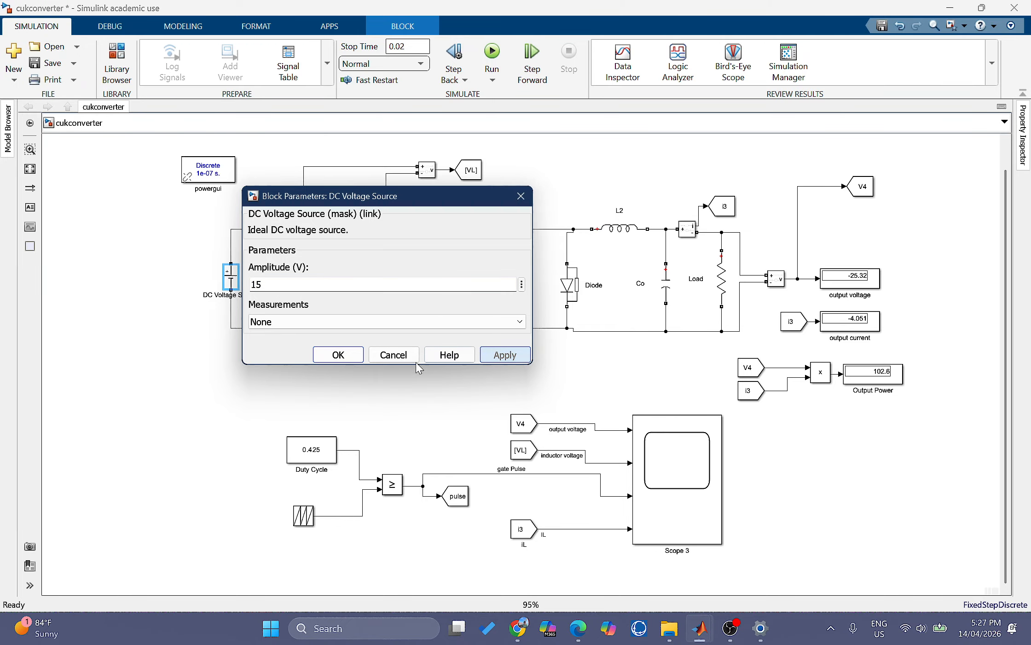
click(337, 355)
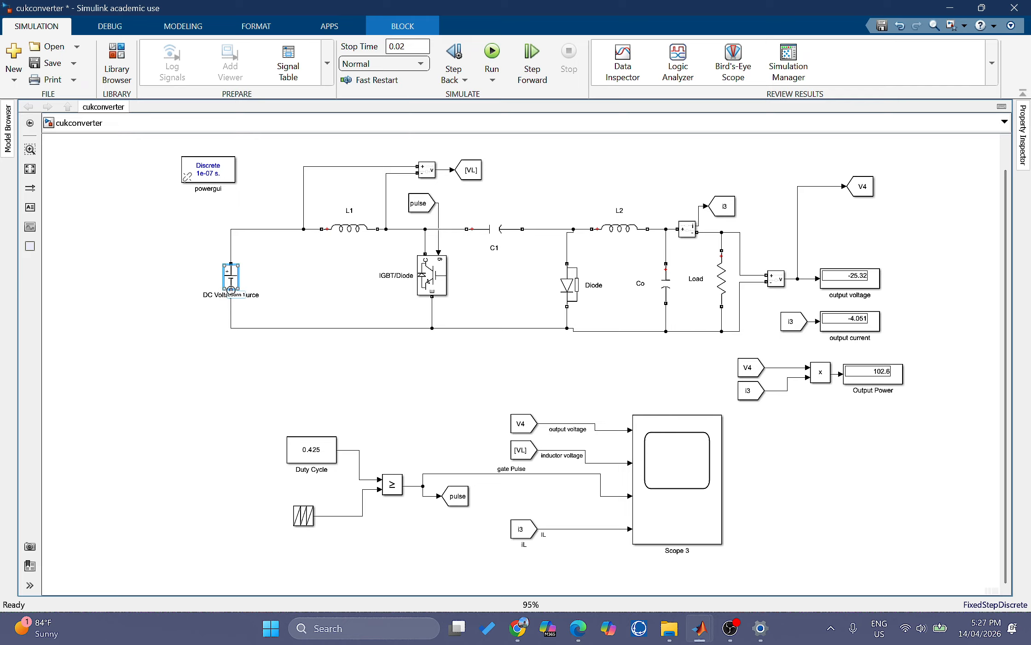
Step: Look up case 1's duty ratio in the report in Edge, return to Simulink and set the Duty Cycle constant to 0.635
click(578, 628)
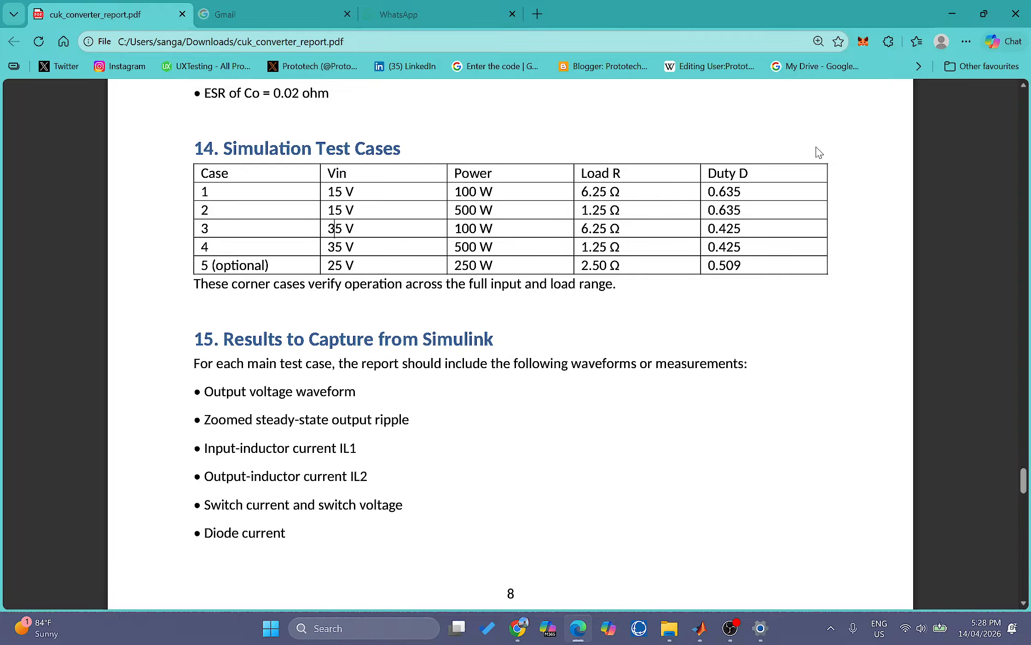
click(954, 16)
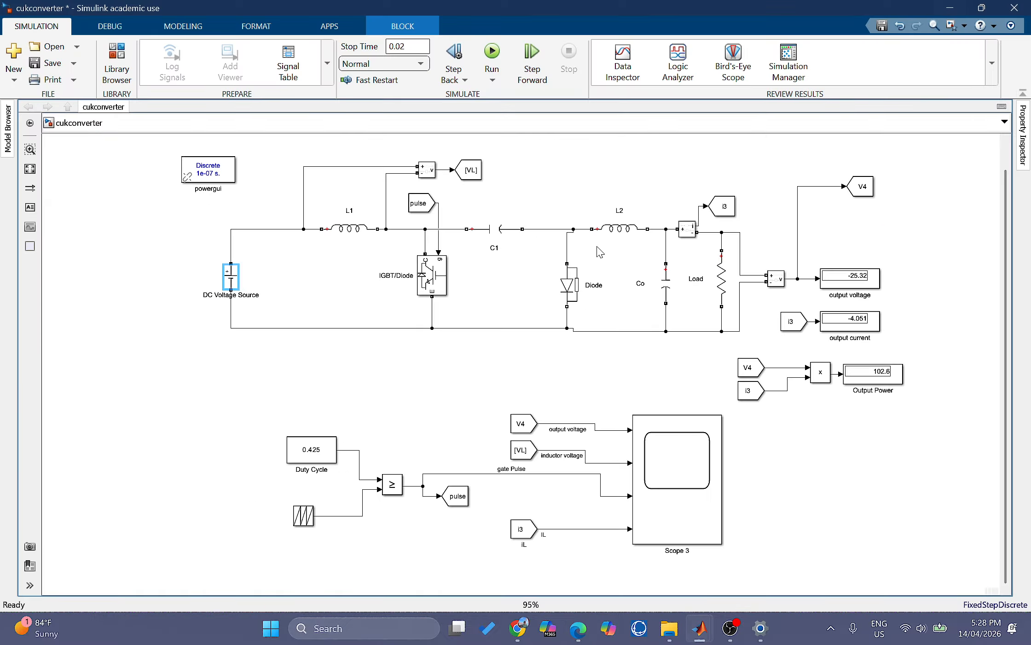
click(312, 449)
double_click(312, 449)
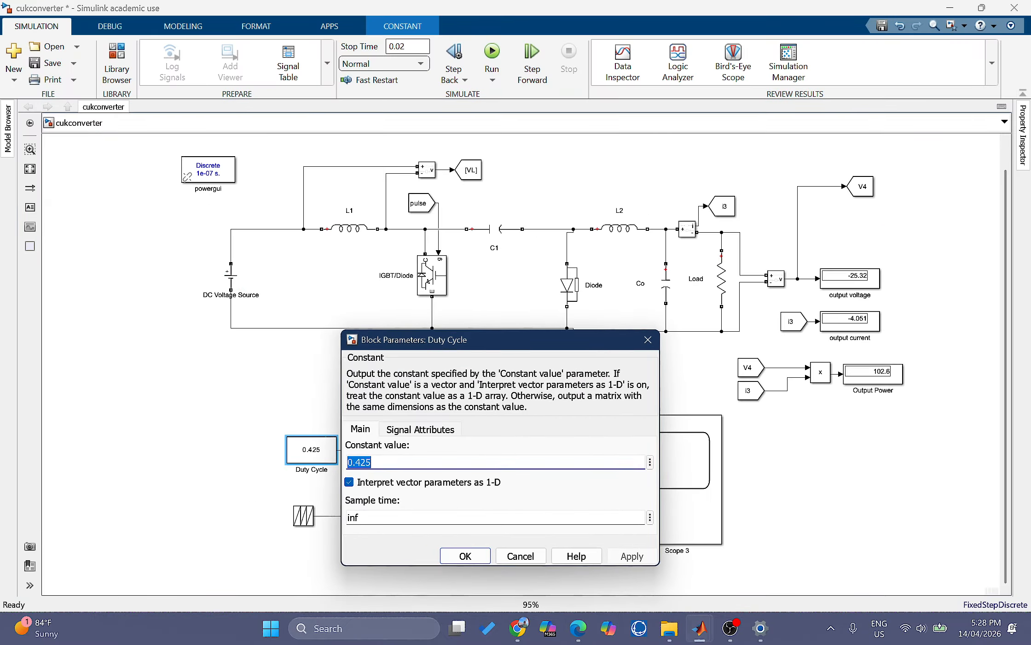
text(0.635)
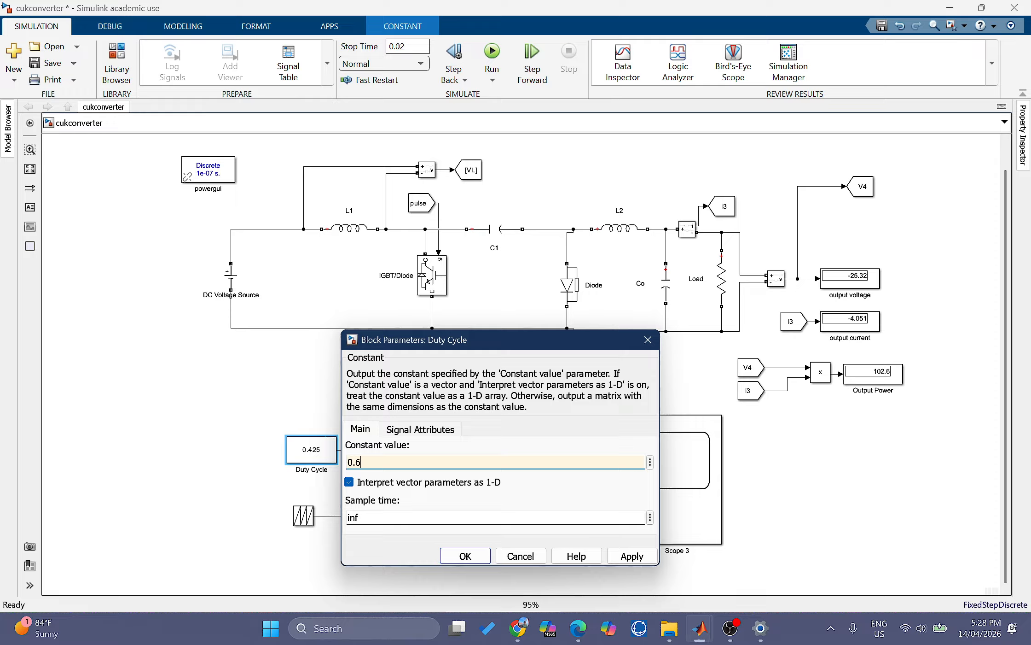
click(641, 557)
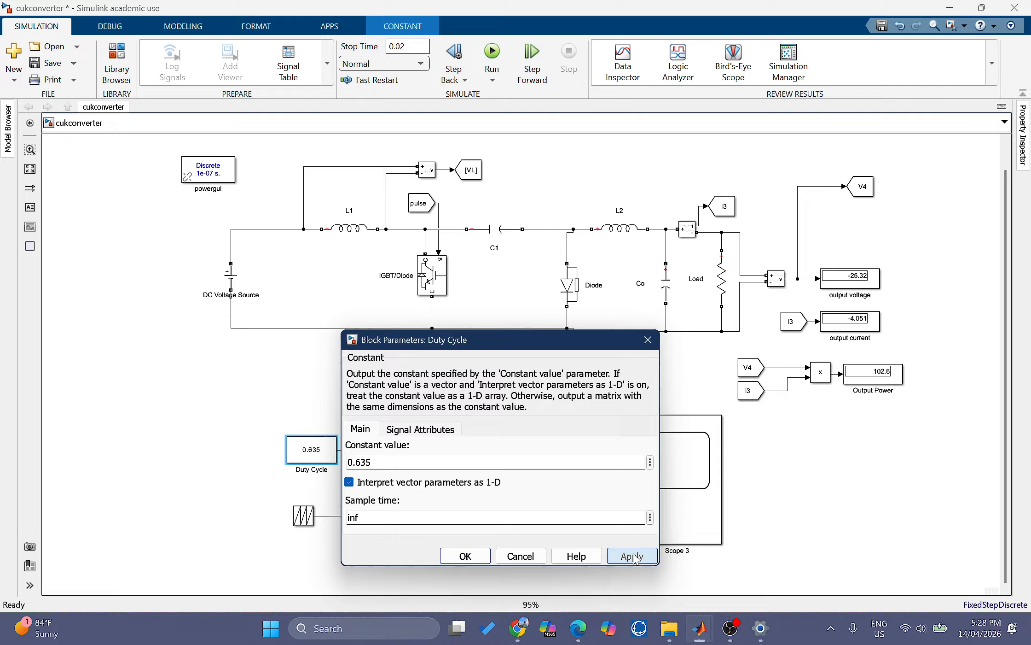
click(465, 555)
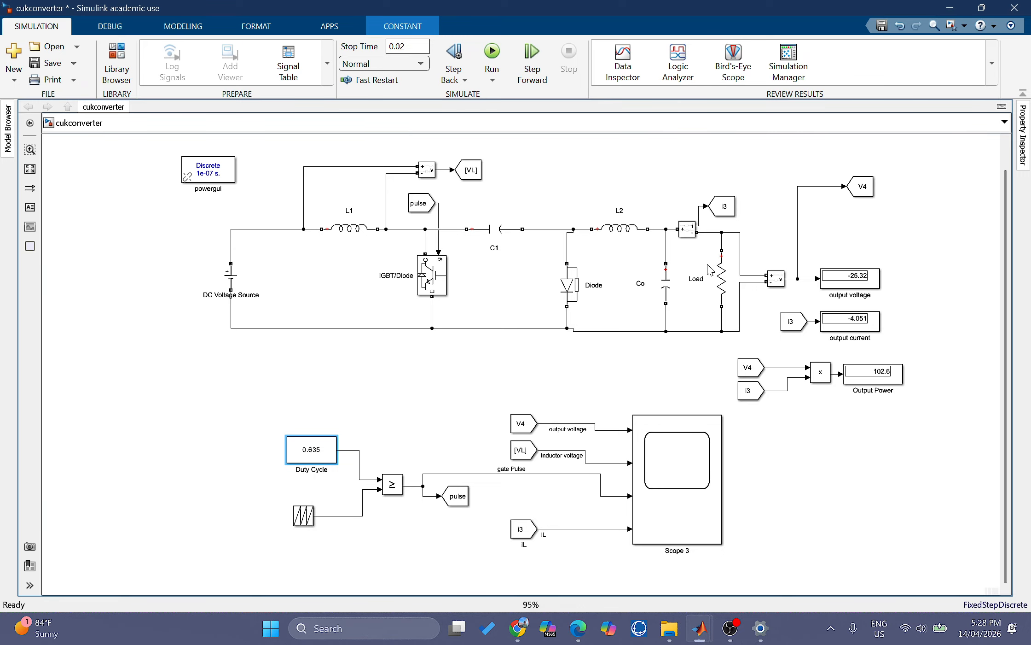
Step: Check the Load block's resistance and run the simulation again with the case 1 settings
double_click(709, 288)
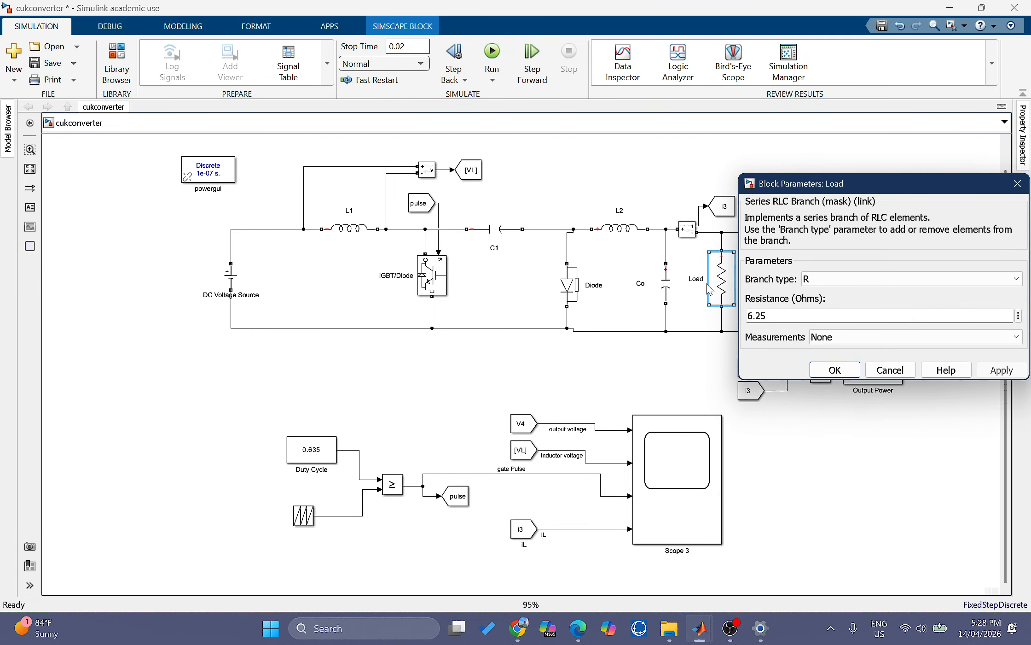
click(847, 372)
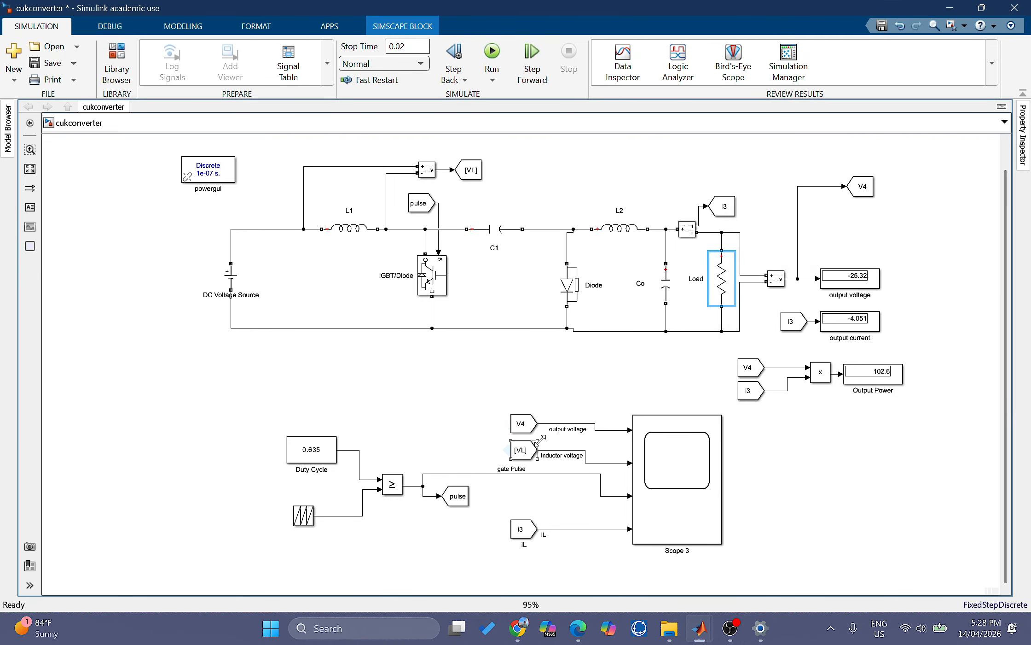
click(485, 54)
click(231, 276)
Step: Open Scope 3 in a maximized window and fit the waveform axes to the data
double_click(661, 490)
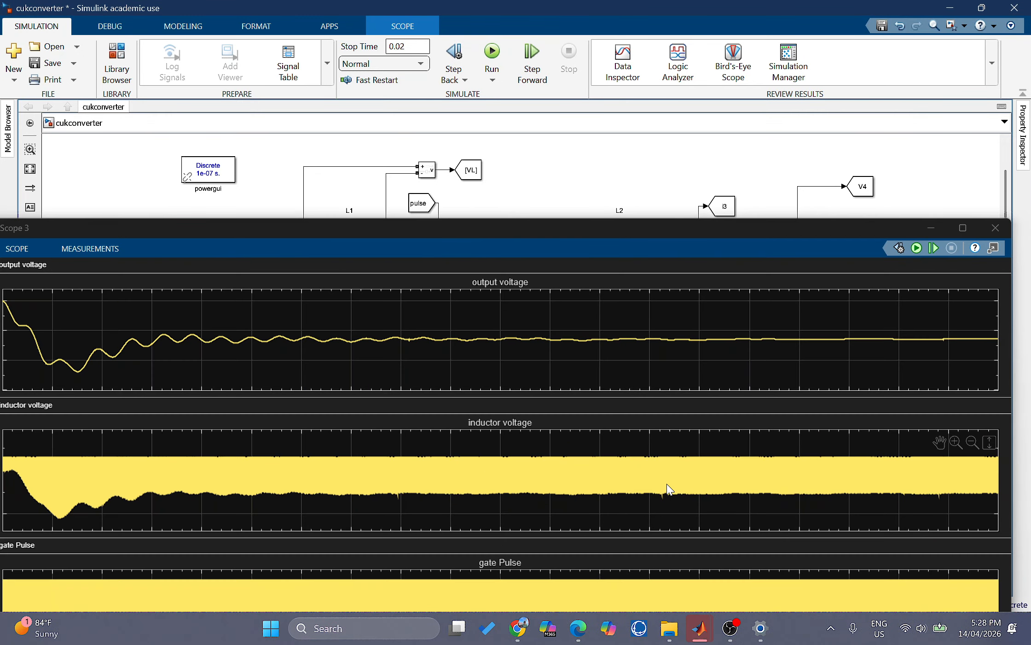
click(963, 228)
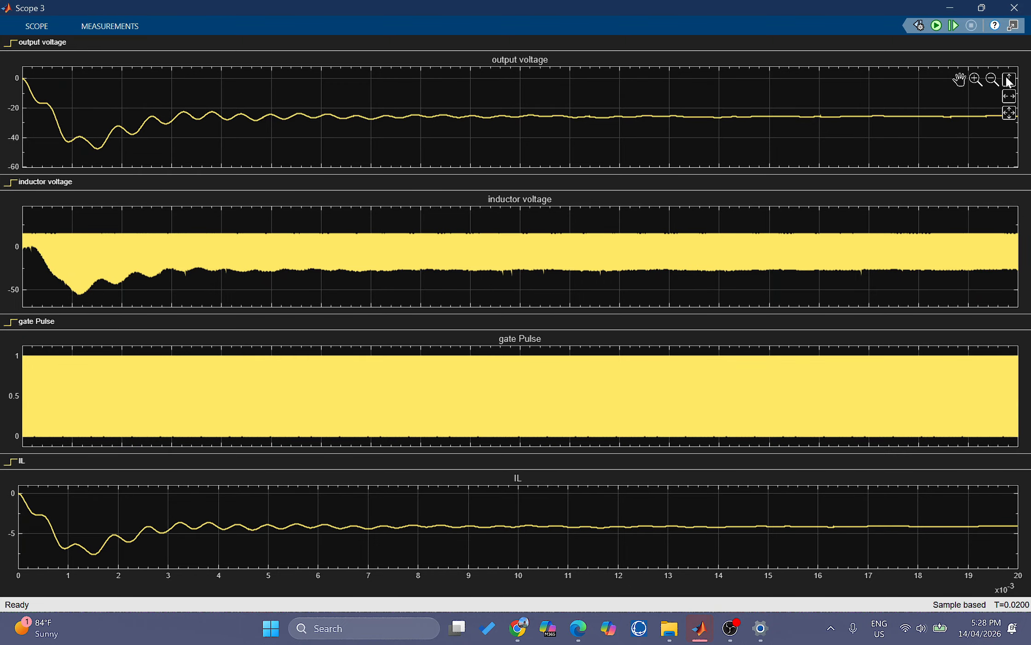
click(1011, 113)
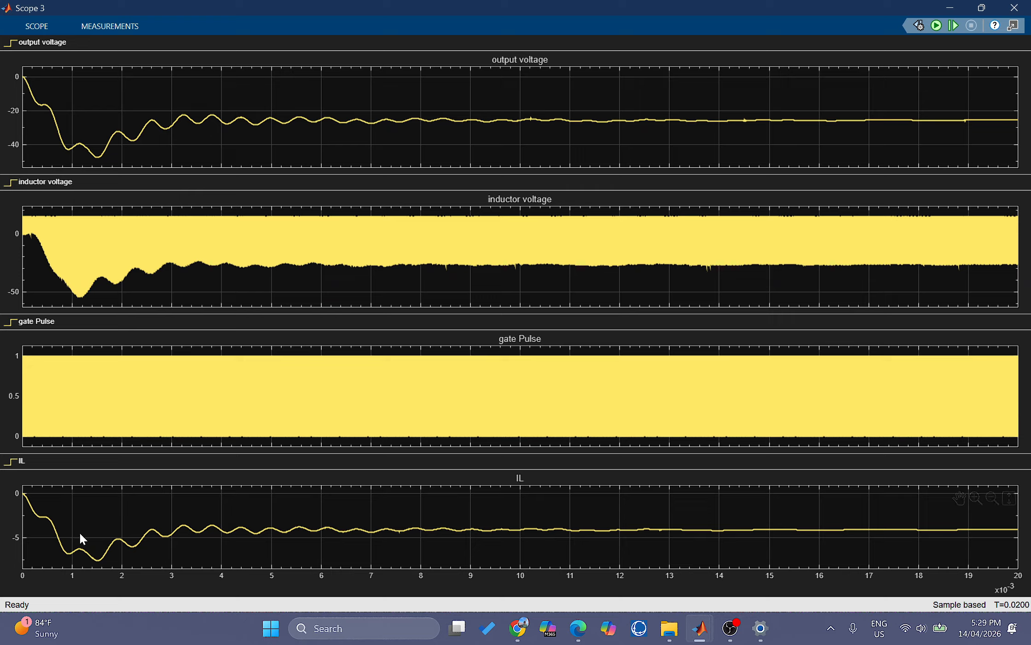
mouse_move(992, 498)
click(990, 512)
Step: Zoom in on the scope plots around 13.24 ms to examine a few switching cycles of the inductor voltage and gate pulse
click(975, 79)
drag(673, 75, 688, 78)
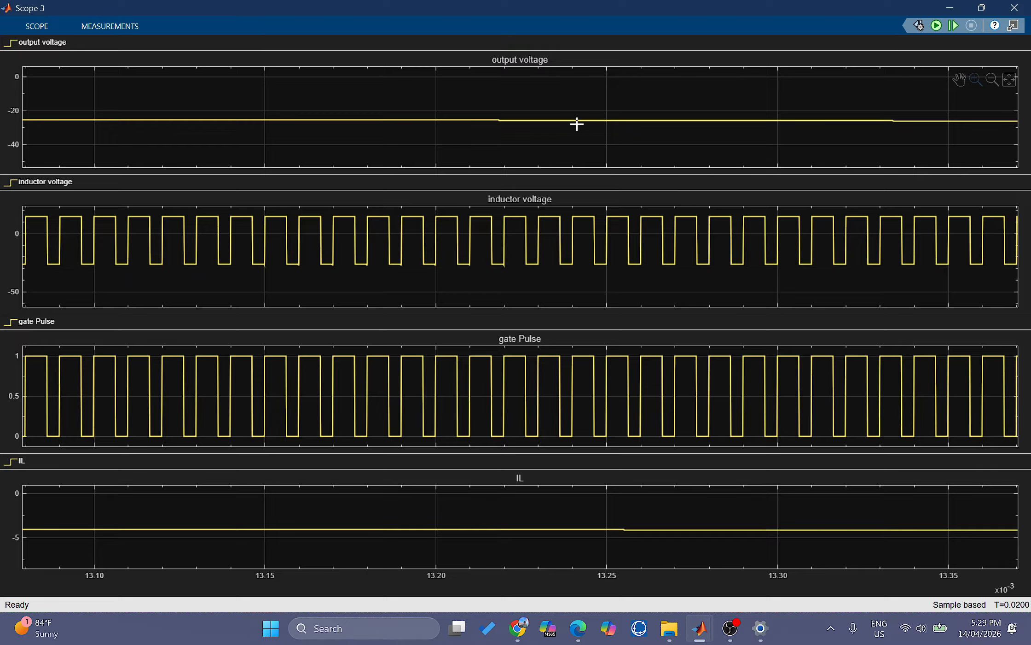
drag(511, 88, 613, 140)
scroll(604, 143, down, 1)
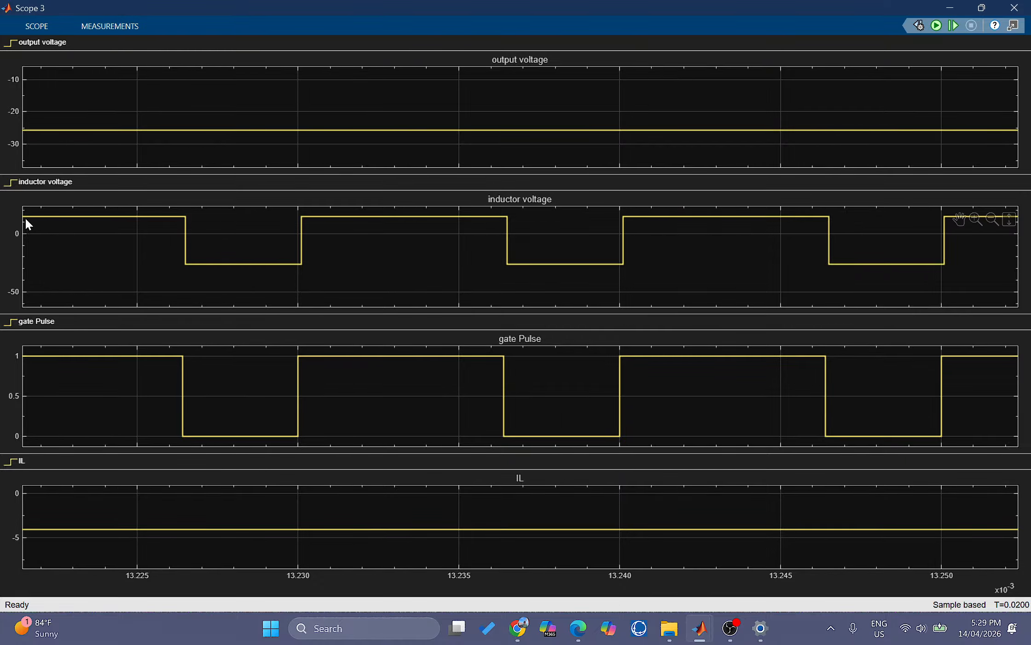
Step: Examine the inductor voltage plot's positive and negative levels over the switching cycles around 13.23 ms, comparing them with the gate pulse
scroll(27, 220, up, 5)
scroll(41, 239, down, 1)
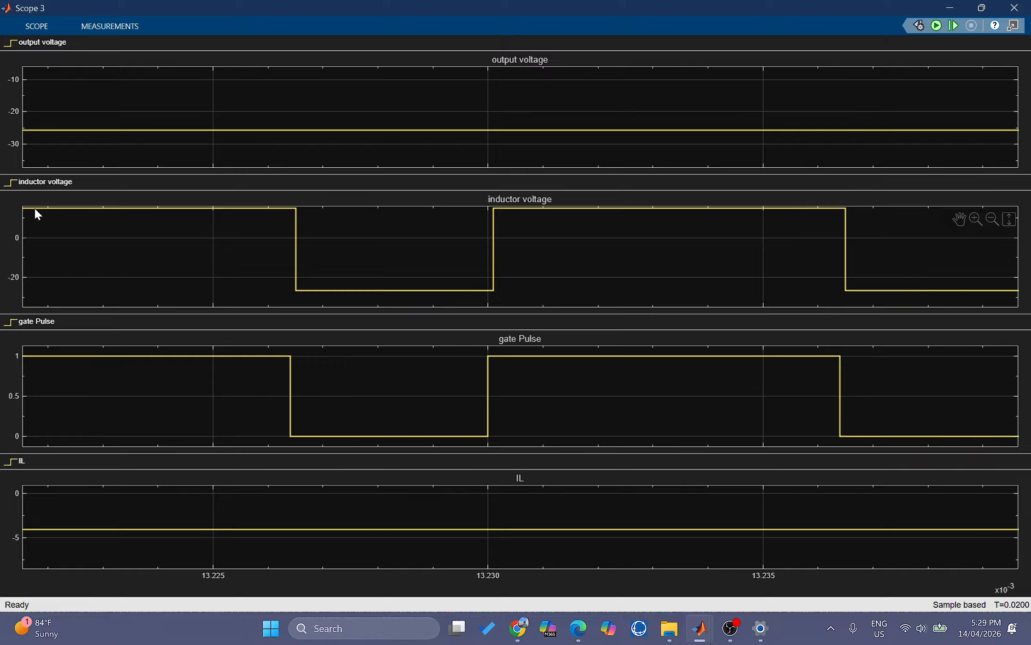
drag(35, 211, 43, 236)
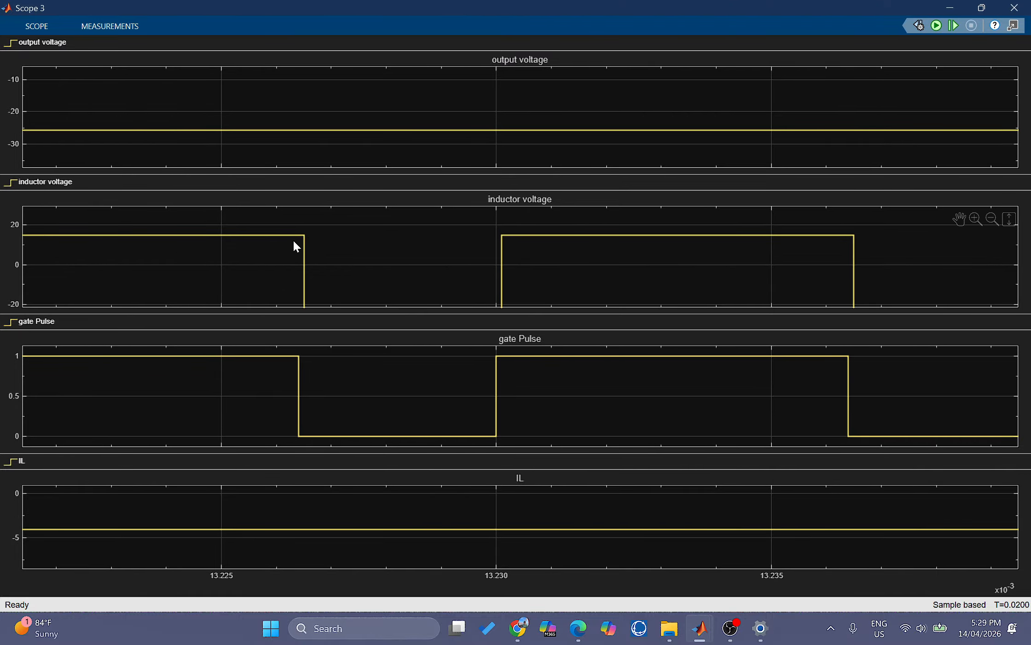
scroll(293, 242, down, 1)
mouse_move(369, 272)
mouse_down()
mouse_move(369, 239)
mouse_move(382, 259)
mouse_up()
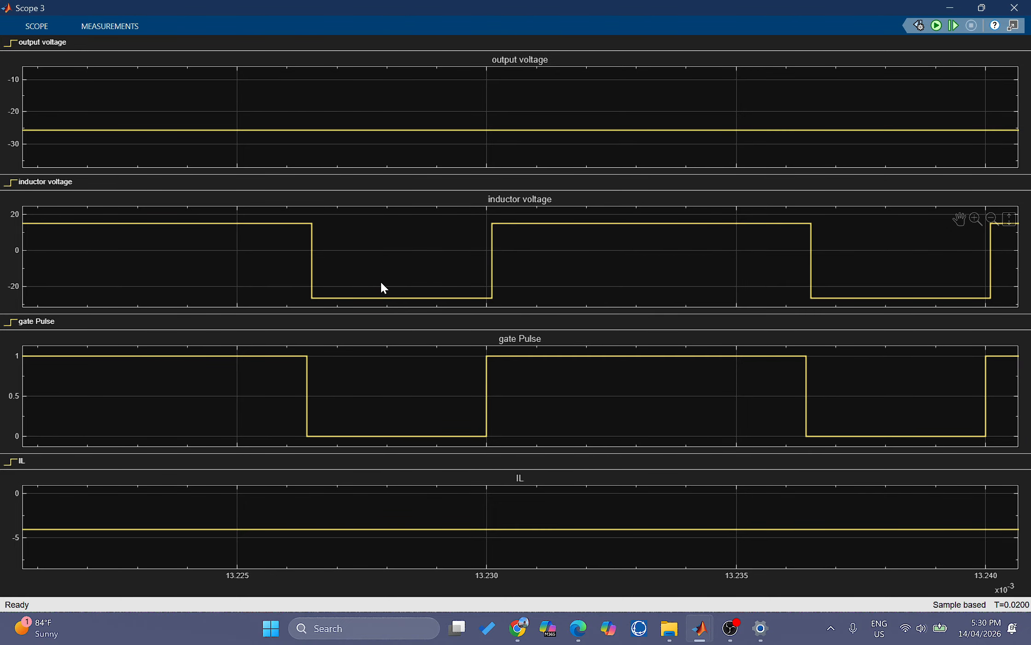
drag(382, 284, 372, 252)
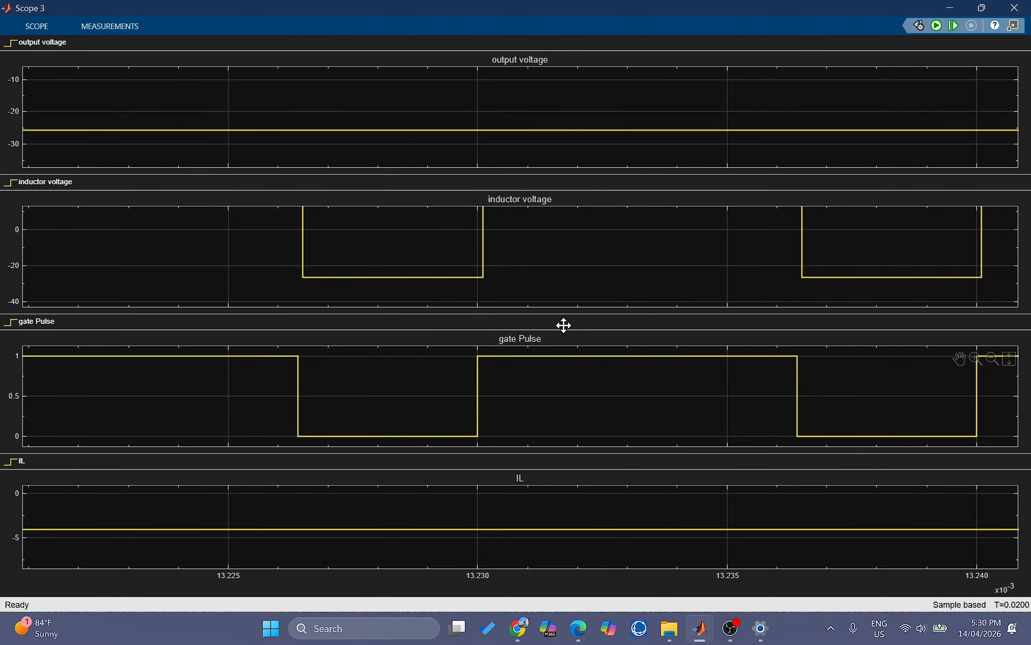
scroll(667, 249, down, 2)
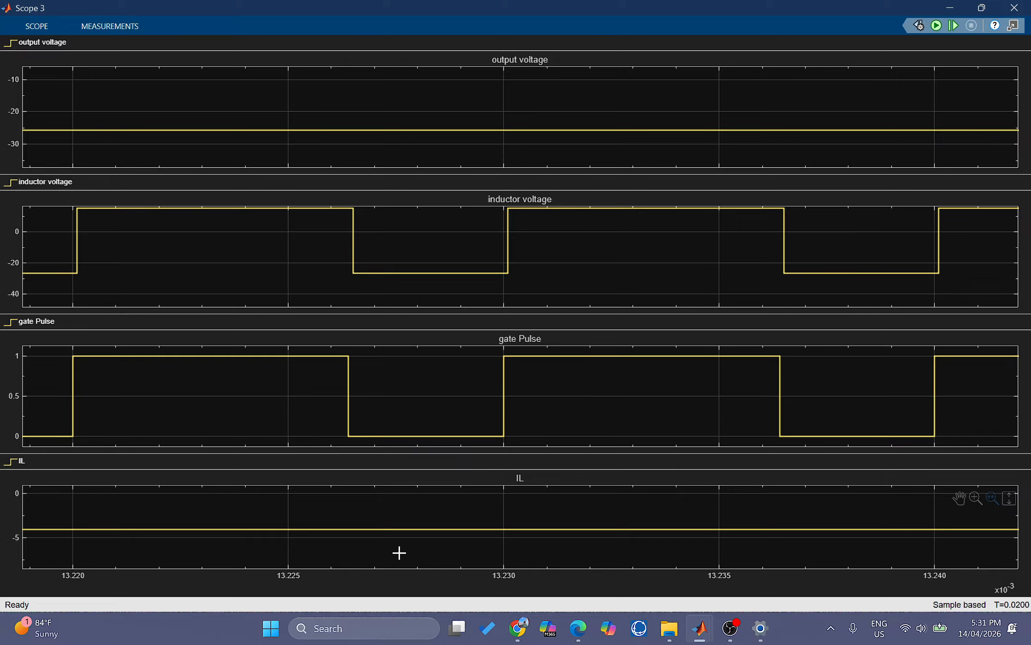
Step: Zoom in on the IL waveform around 13.228 ms to examine its ripple within one switching cycle, and return to the model
scroll(484, 543, up, 5)
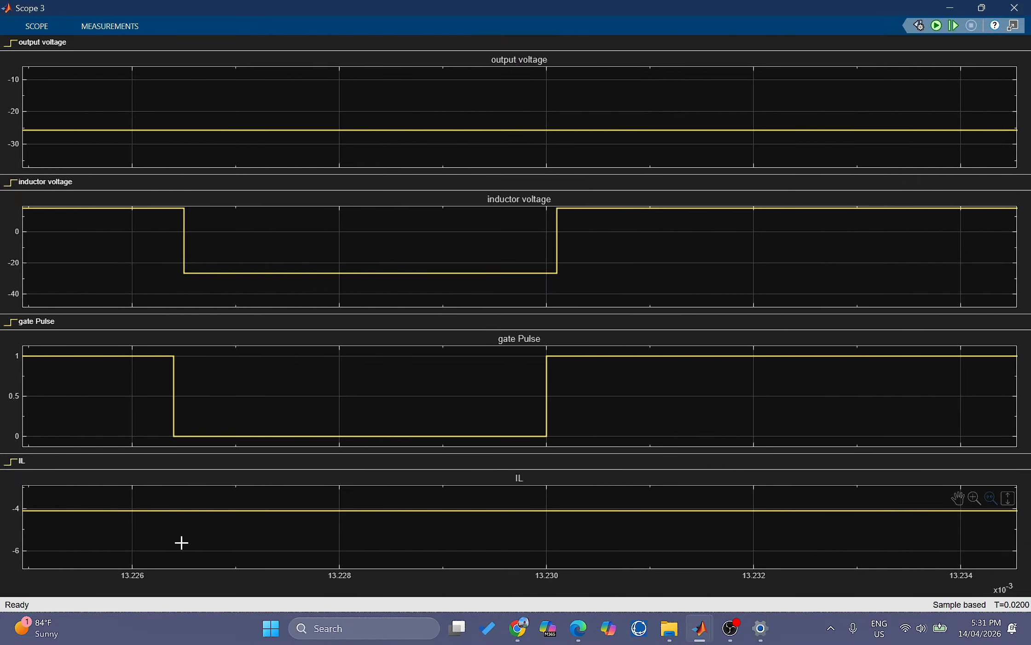
scroll(30, 537, up, 2)
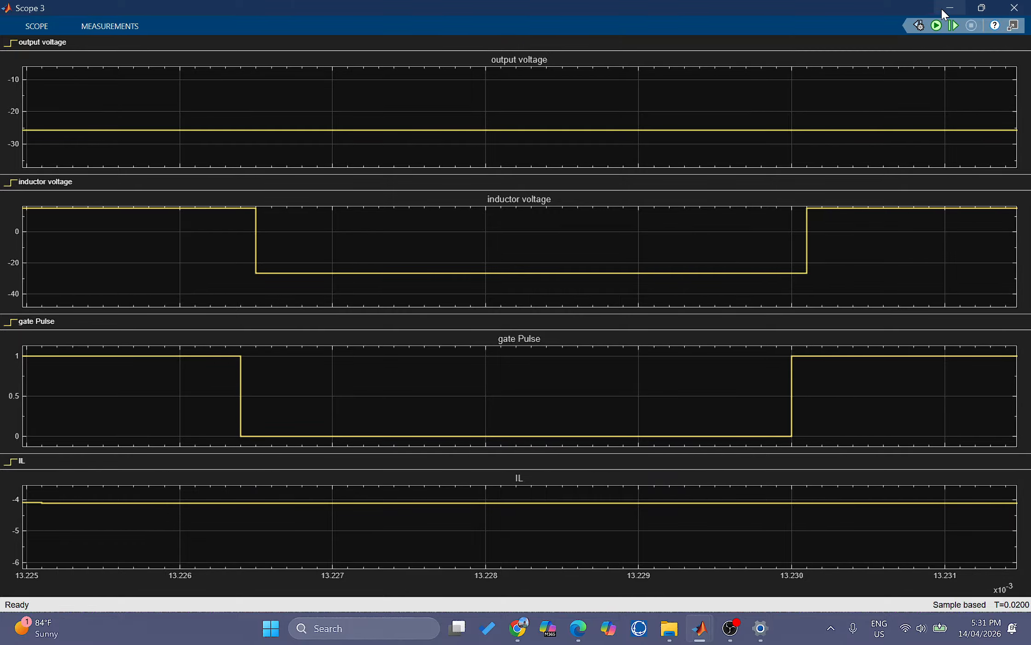
scroll(919, 232, down, 2)
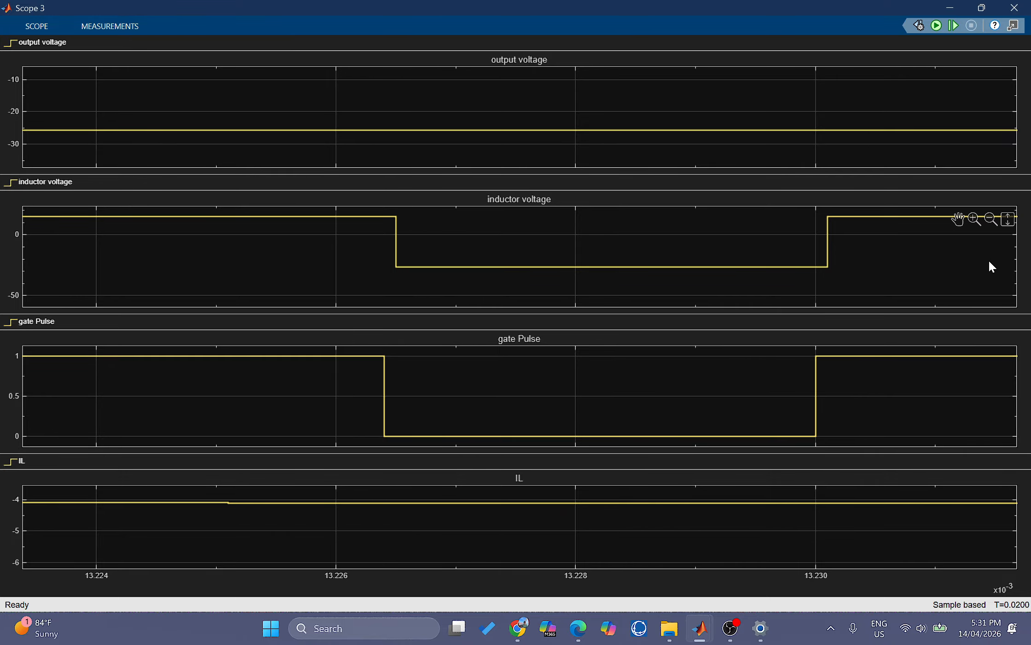
click(949, 9)
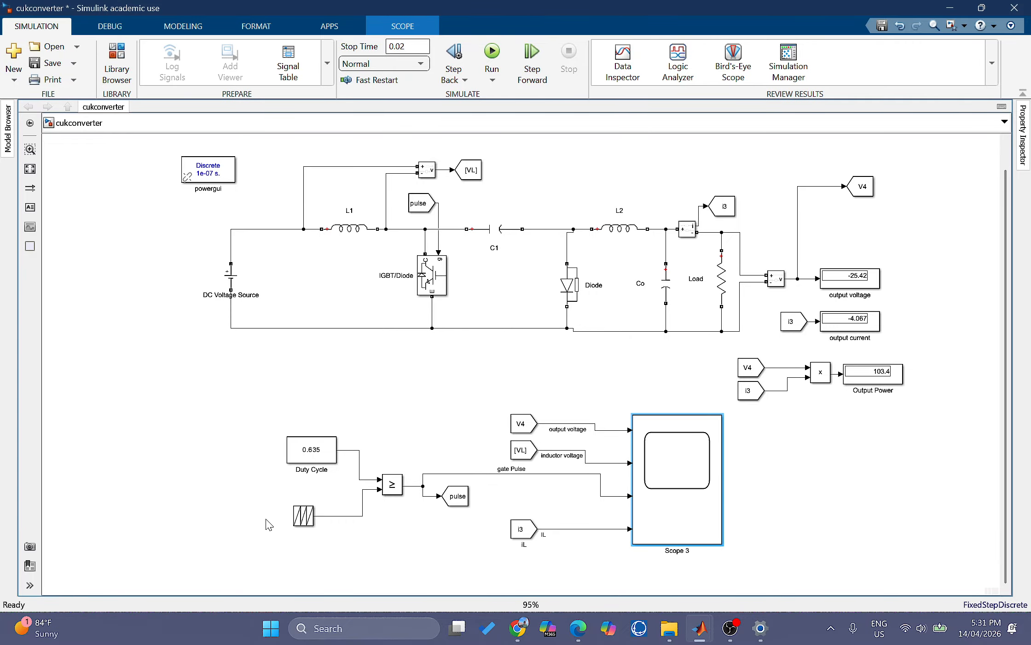
Step: Check the time and output values of the Repeating Sequence block that feeds the duty cycle comparator
click(297, 523)
double_click(303, 516)
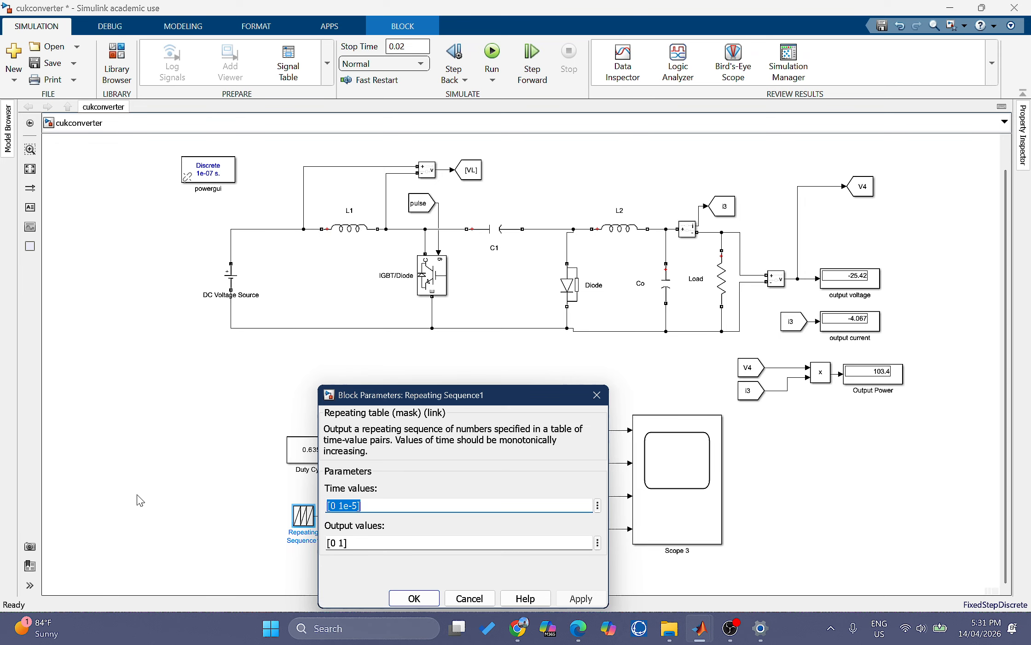
key(Return)
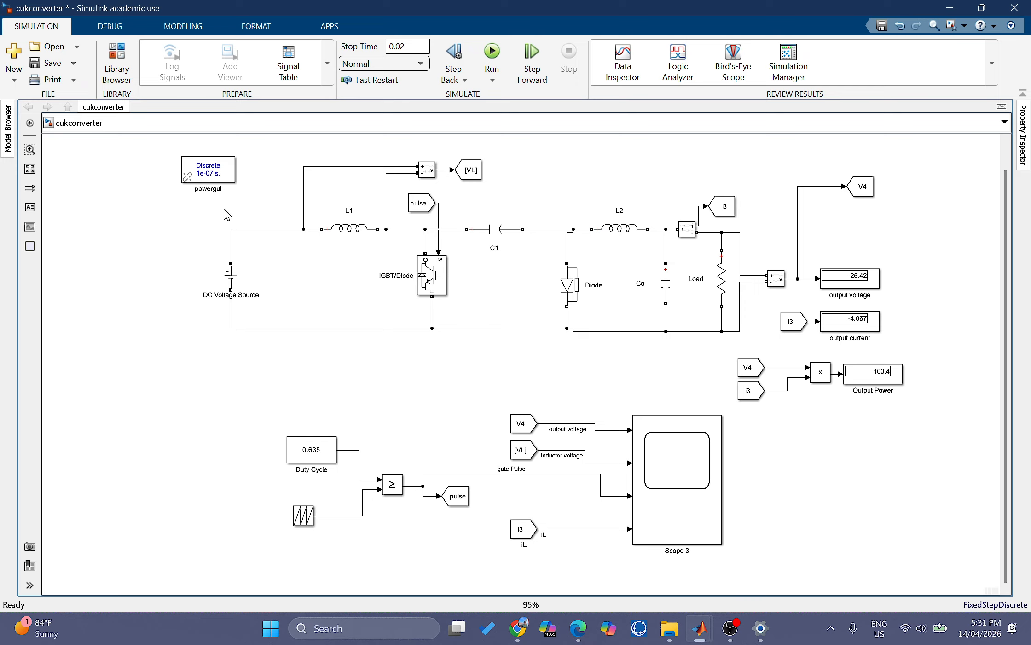
Step: Review the powergui block and the output current display, and reopen Scope 3 to view its waveforms
click(218, 175)
click(827, 321)
click(677, 466)
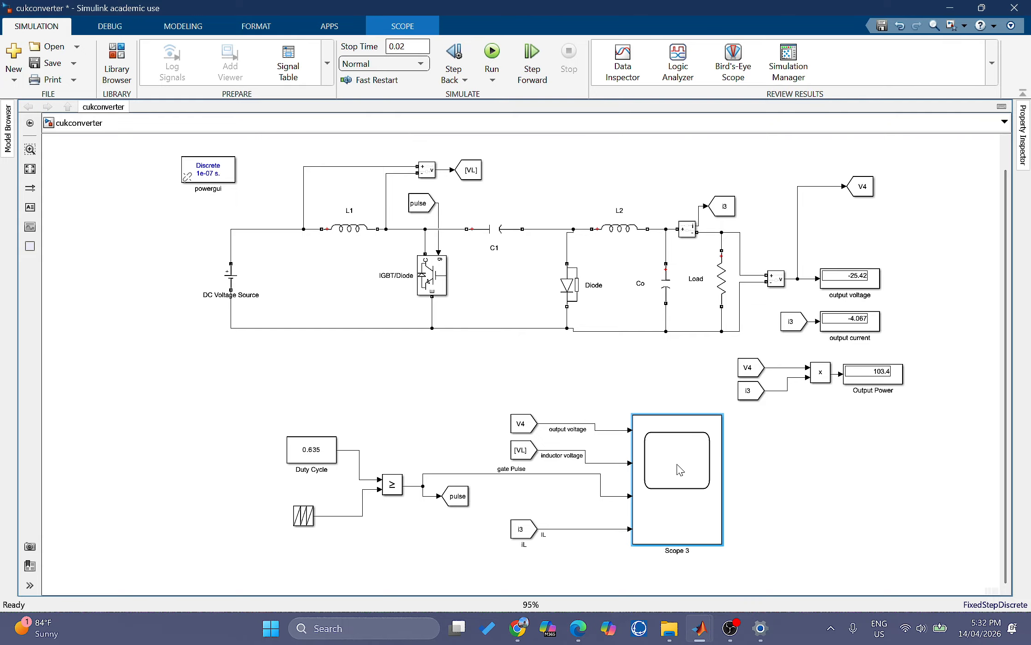
double_click(677, 465)
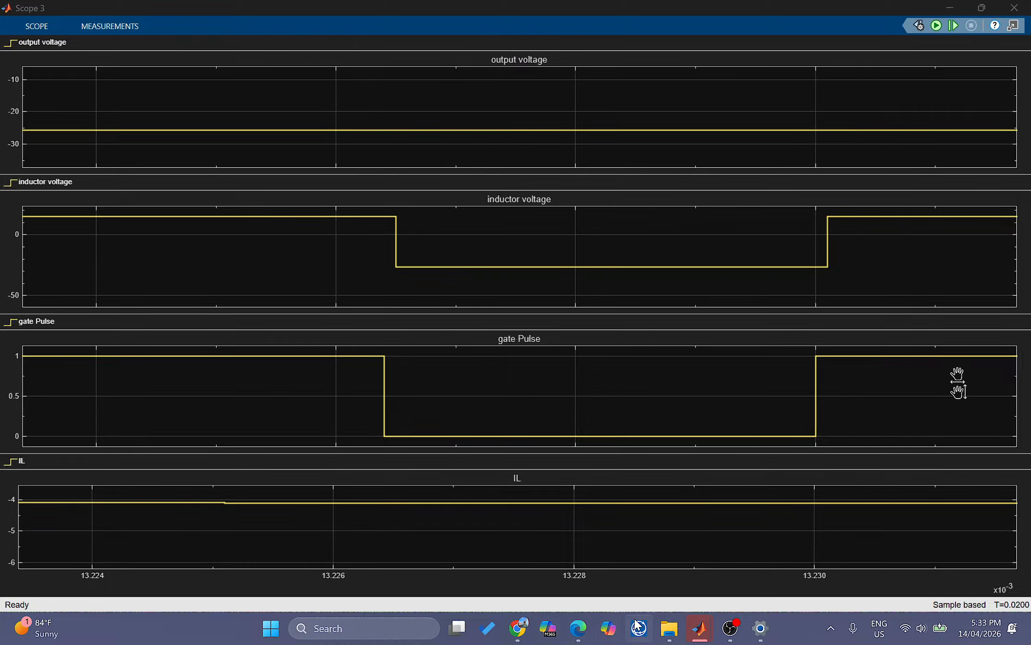
Step: Review the Simulation Test Cases table and the results to capture in the report in Edge, and return to the Simulink model
click(578, 628)
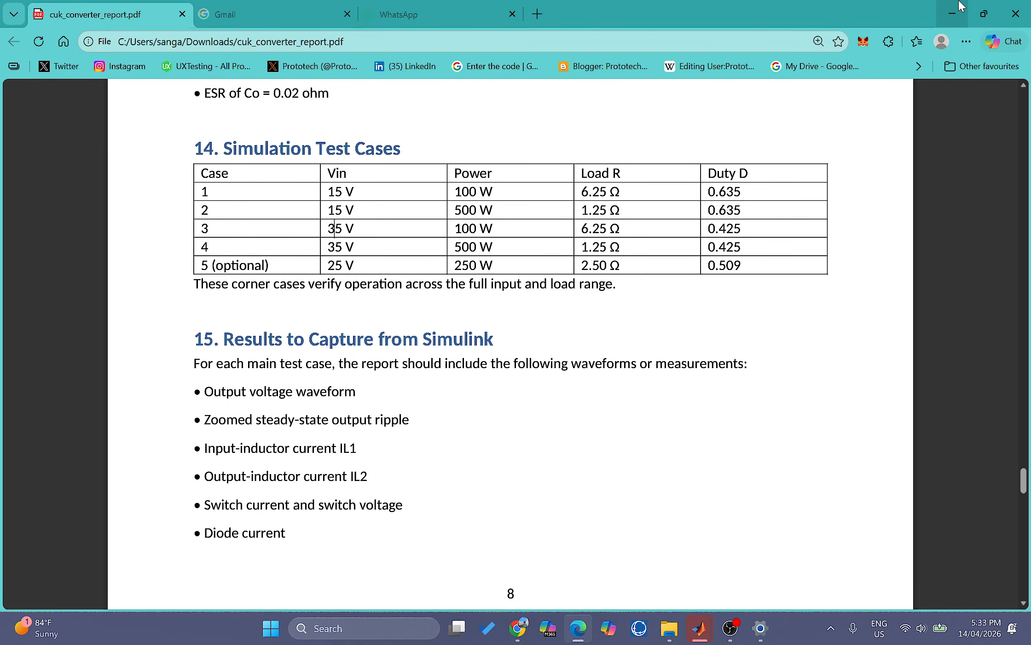
click(952, 13)
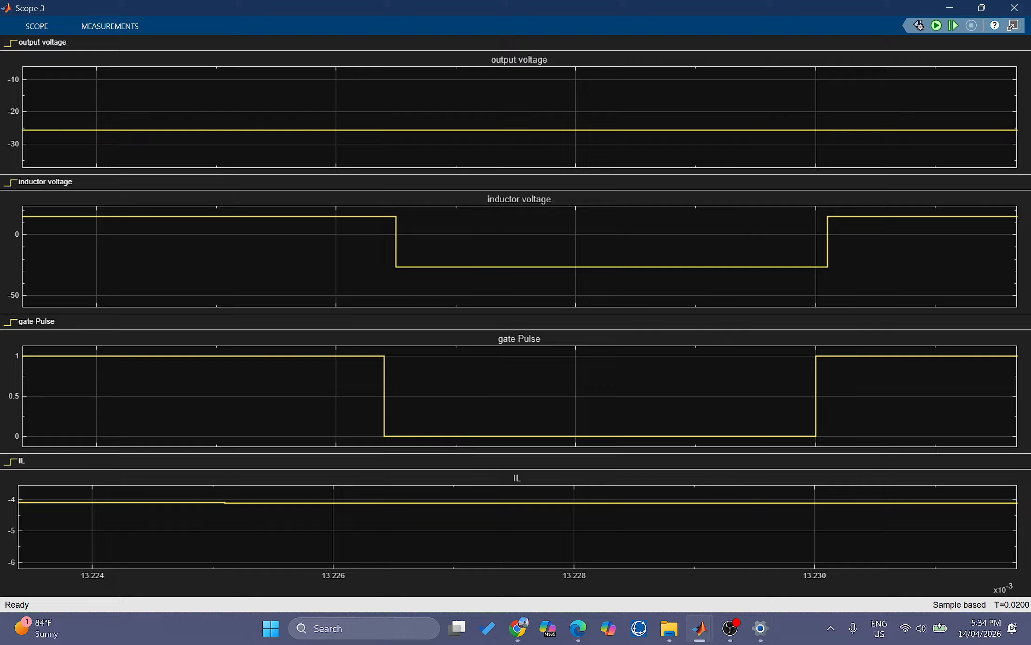
click(950, 7)
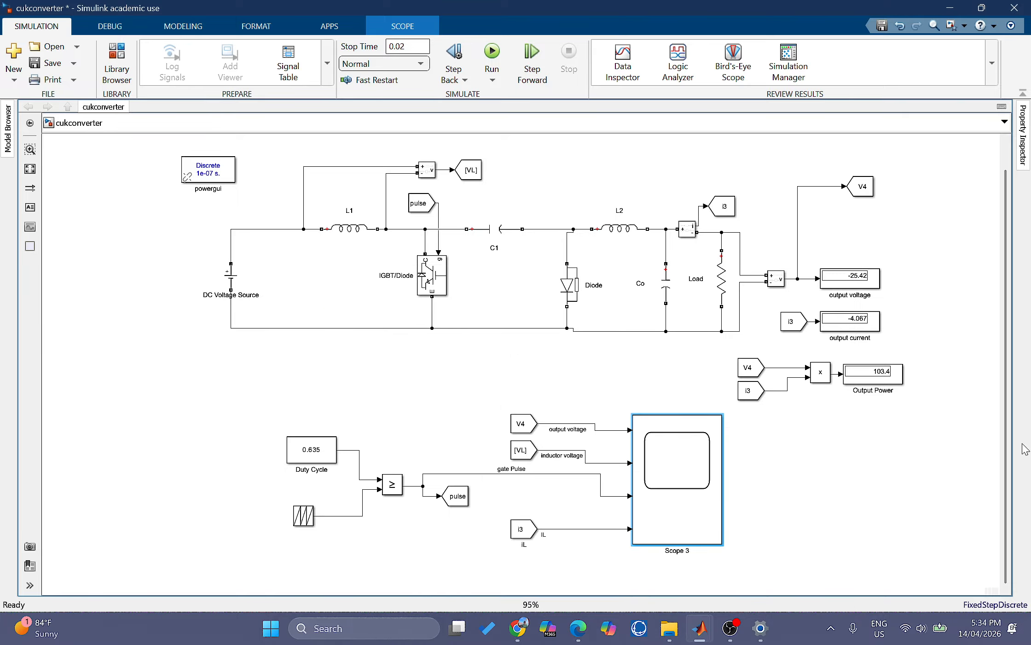